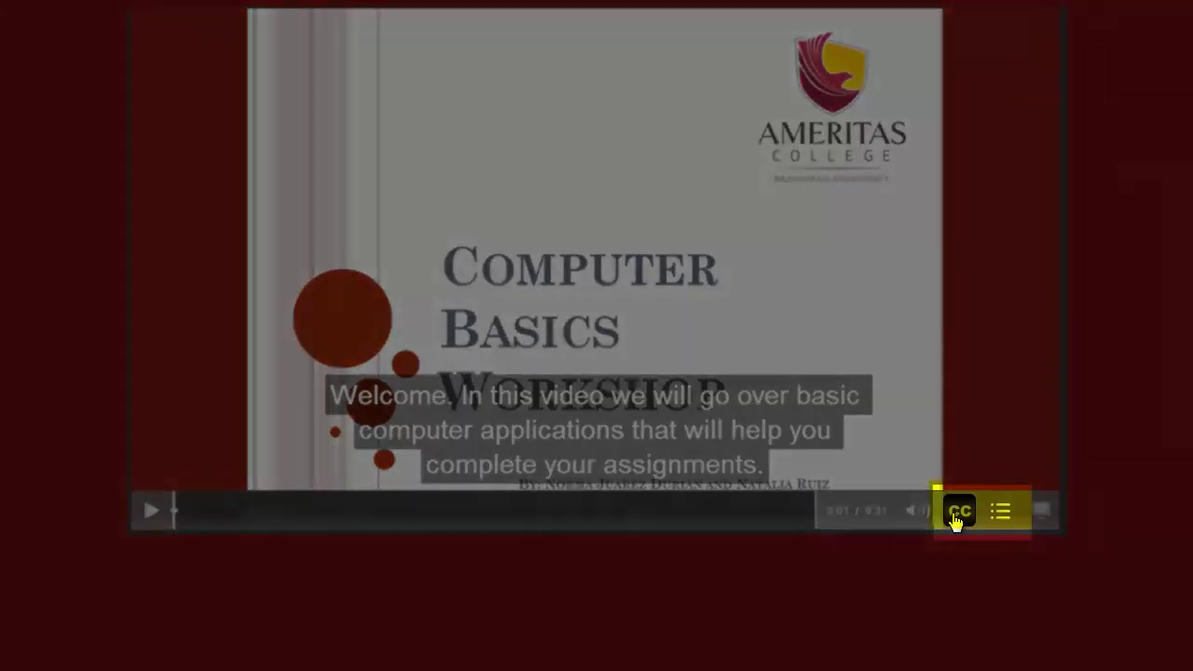
Step: Toggle the video's captions and table of contents off and back on while the tutorial plays
click(958, 511)
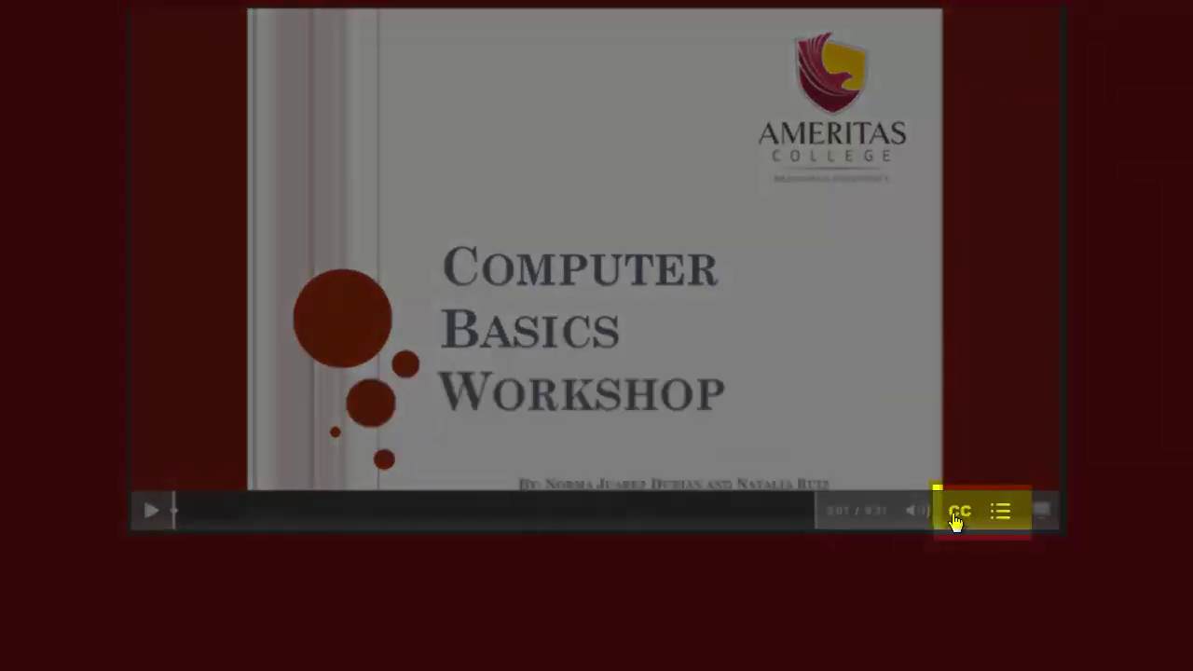
click(958, 513)
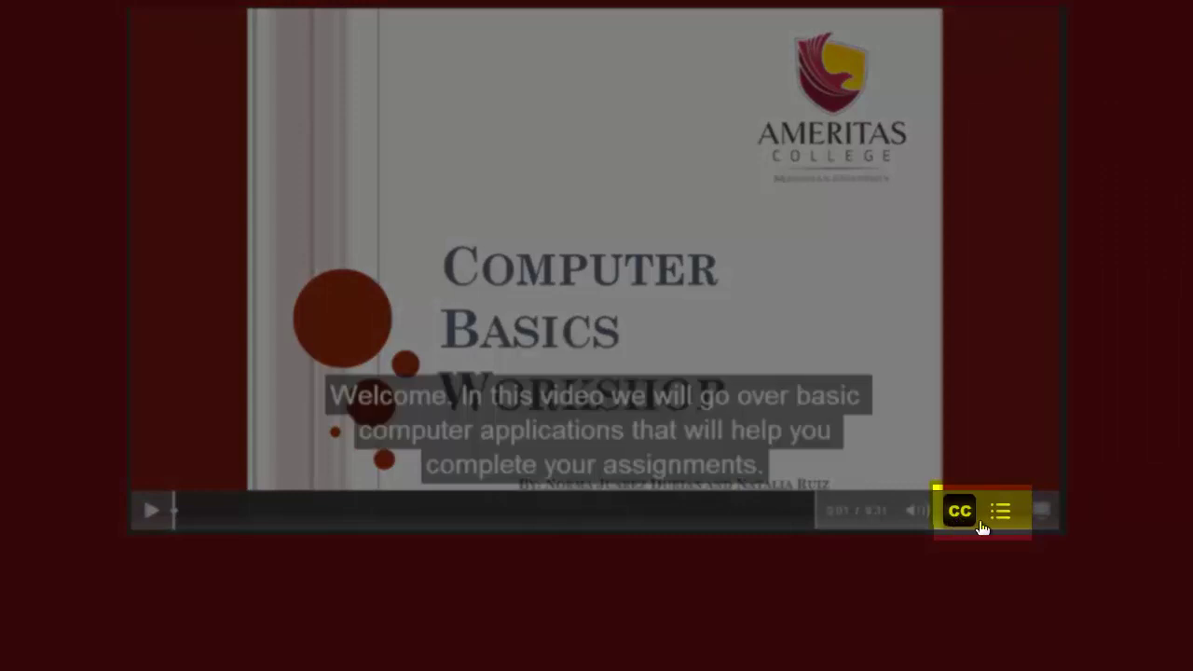
click(994, 520)
click(993, 522)
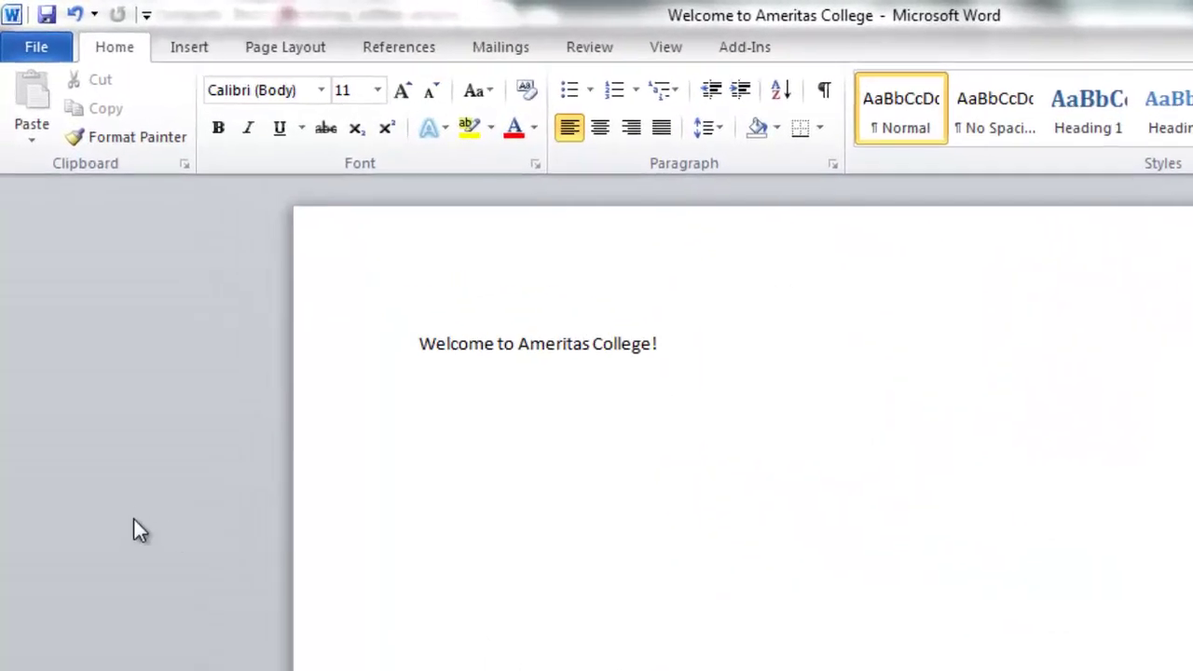
Step: Save the file as 'Welcome to Ameritas College' in Documents, keeping the suggested name
click(30, 46)
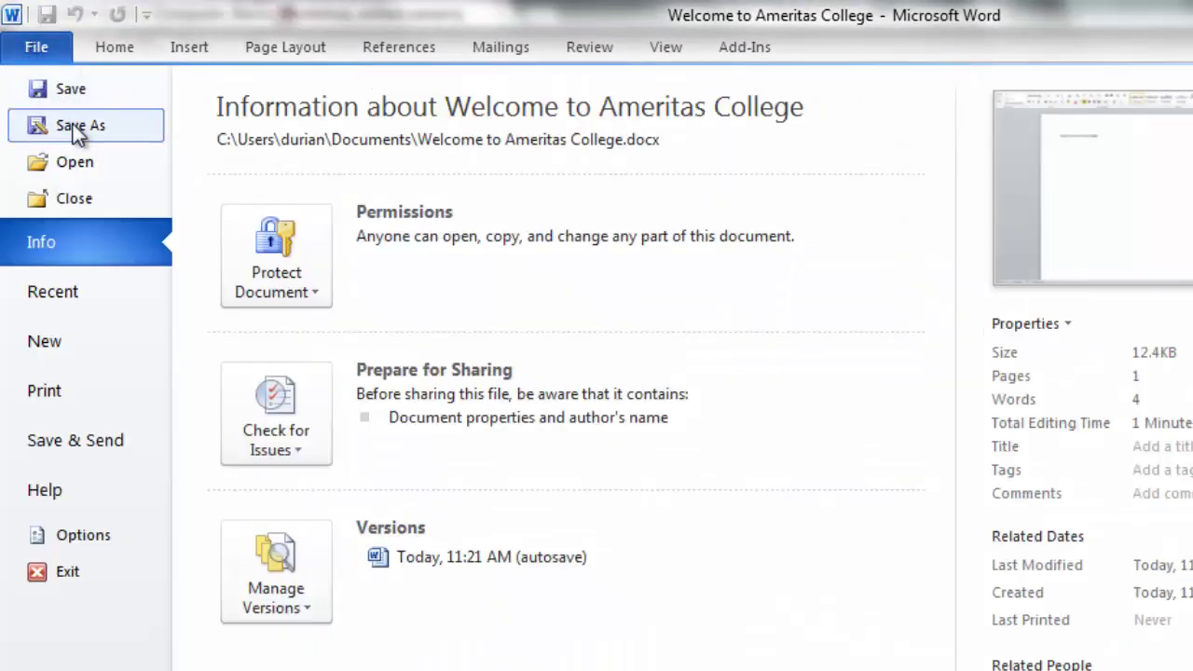
click(72, 124)
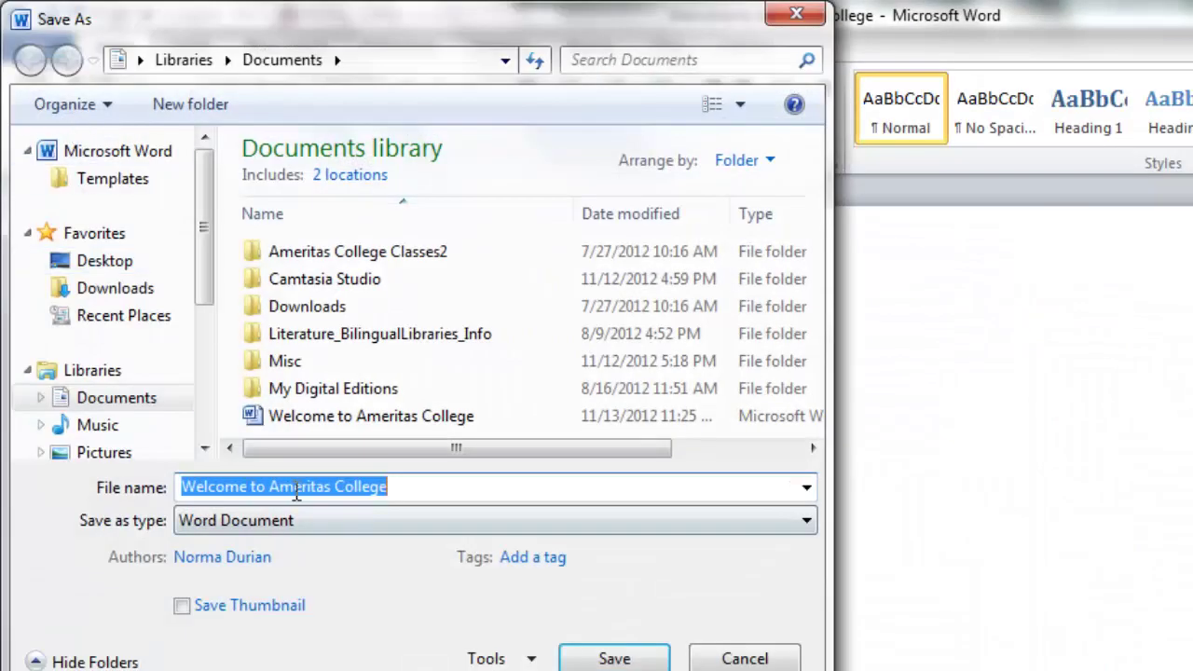
drag(394, 489, 179, 487)
click(426, 484)
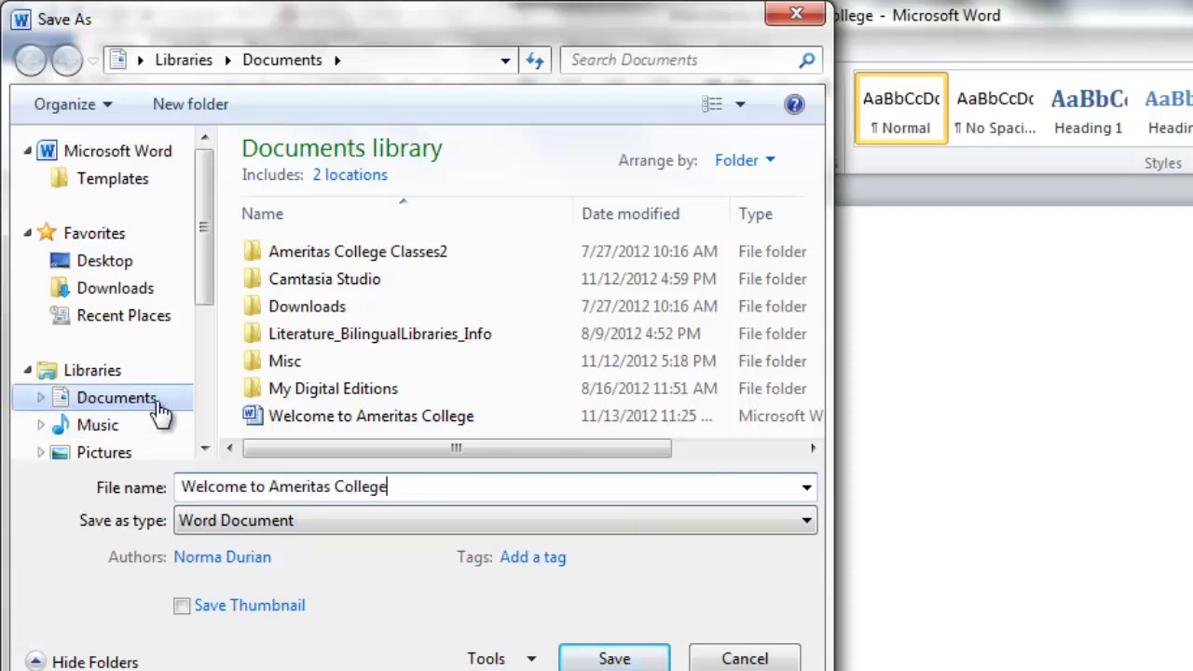
click(607, 657)
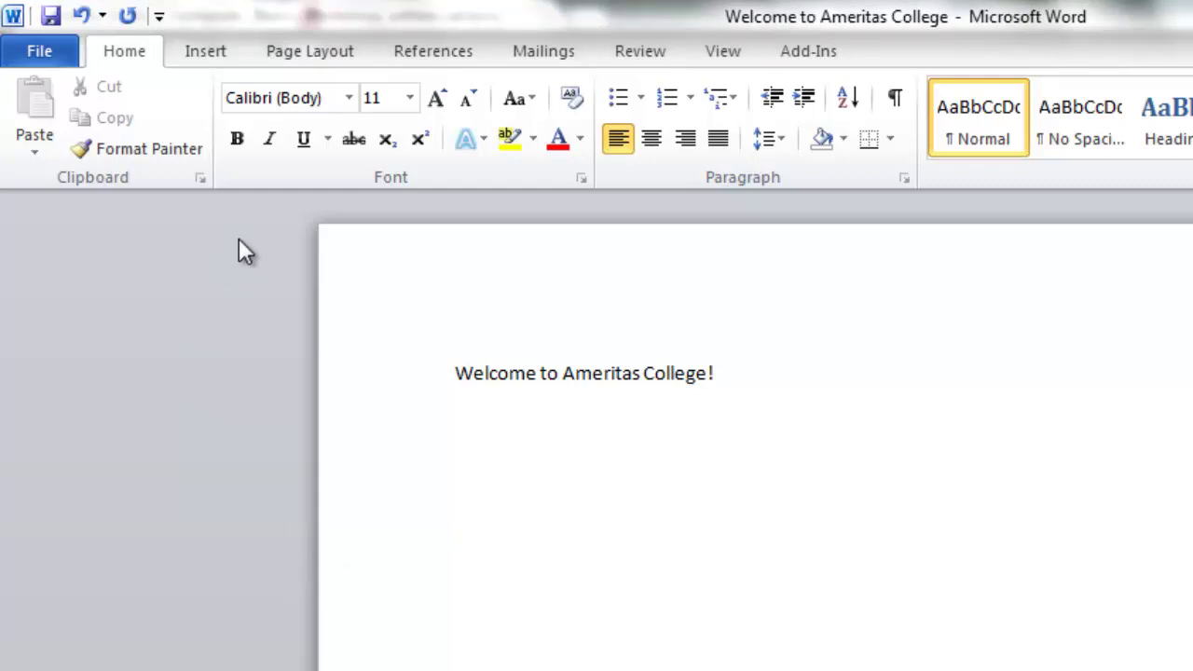
Step: Choose Times New Roman and size 12 in the Home tab font boxes
click(349, 97)
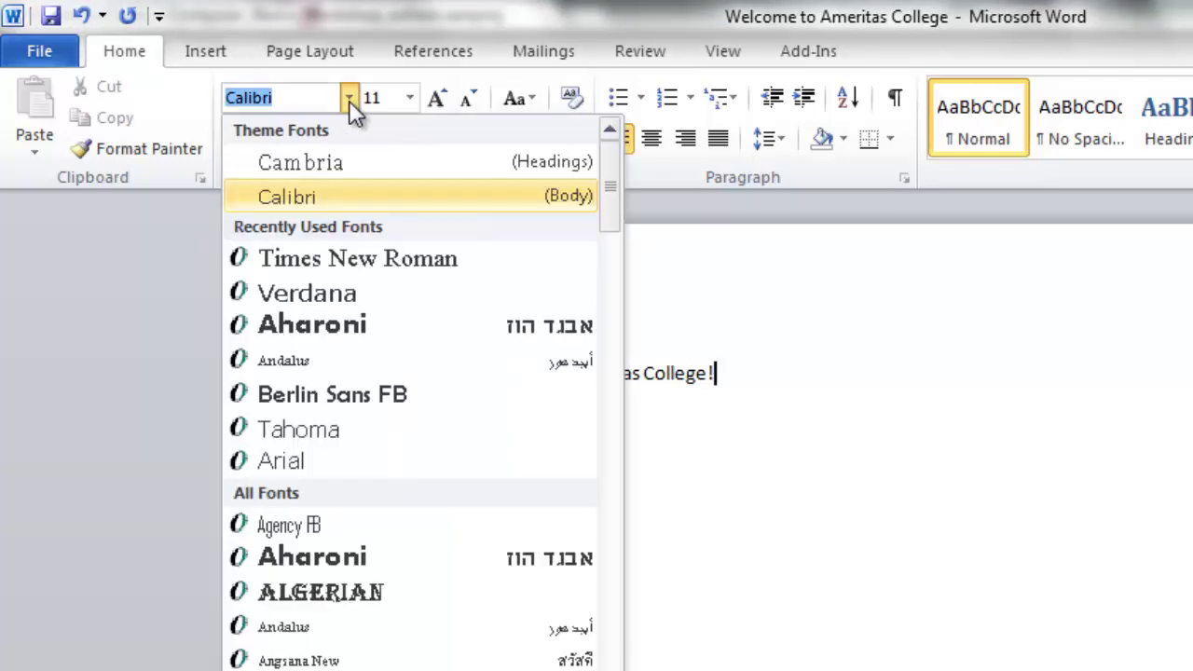
click(346, 261)
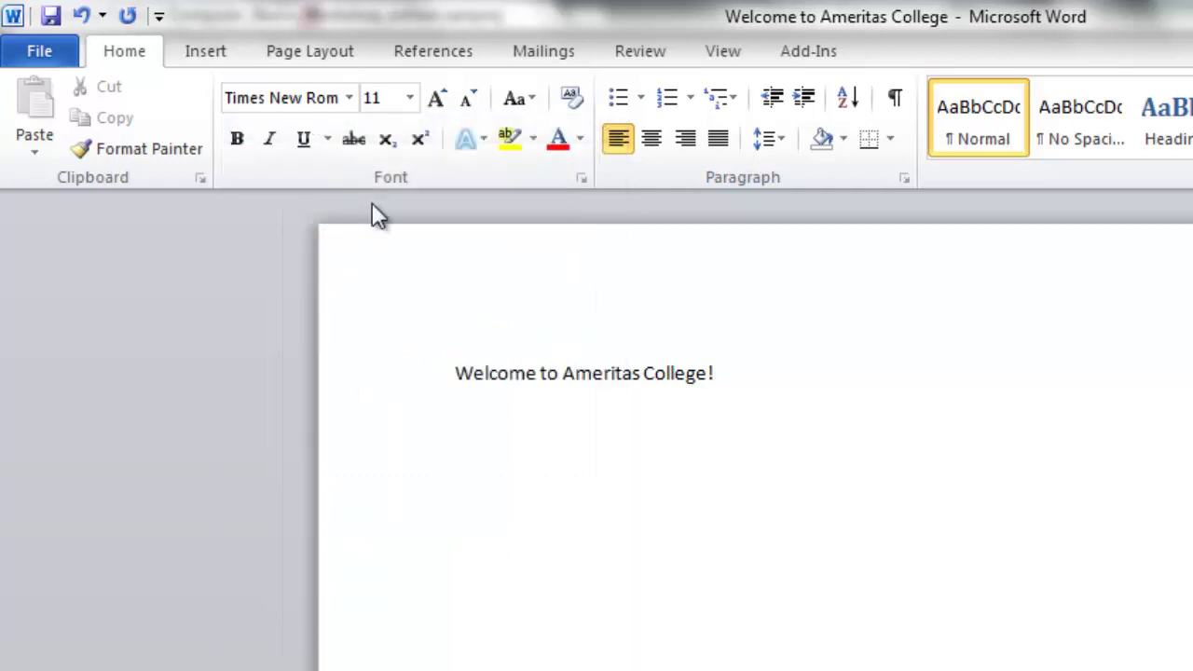
click(409, 98)
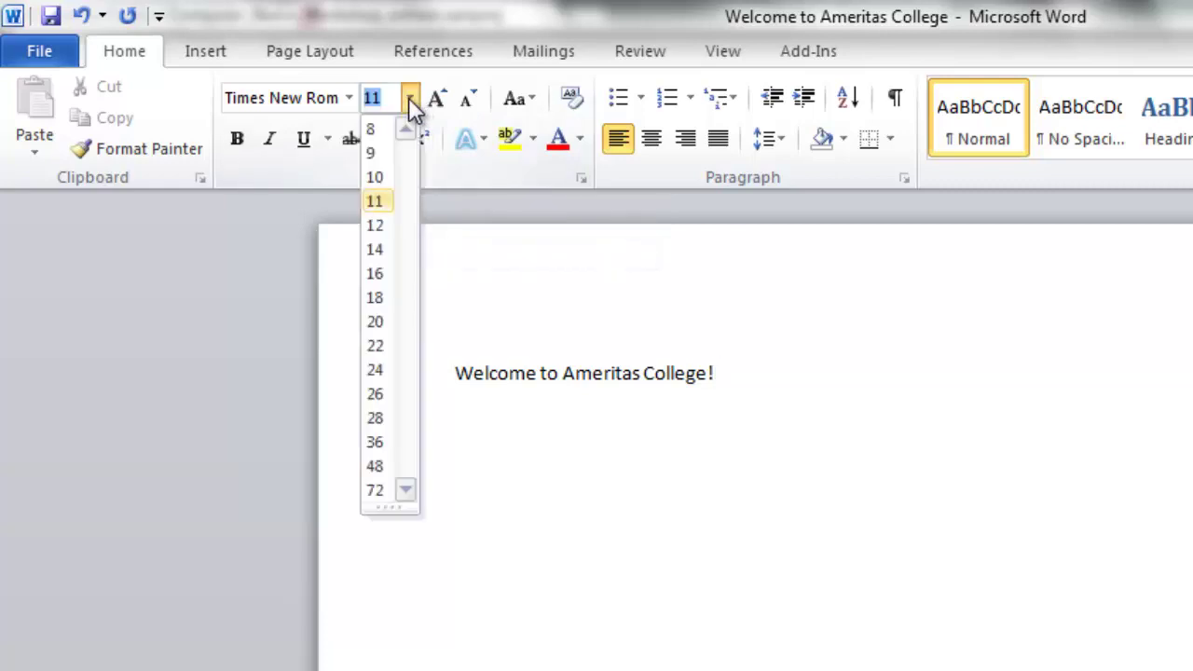
click(384, 225)
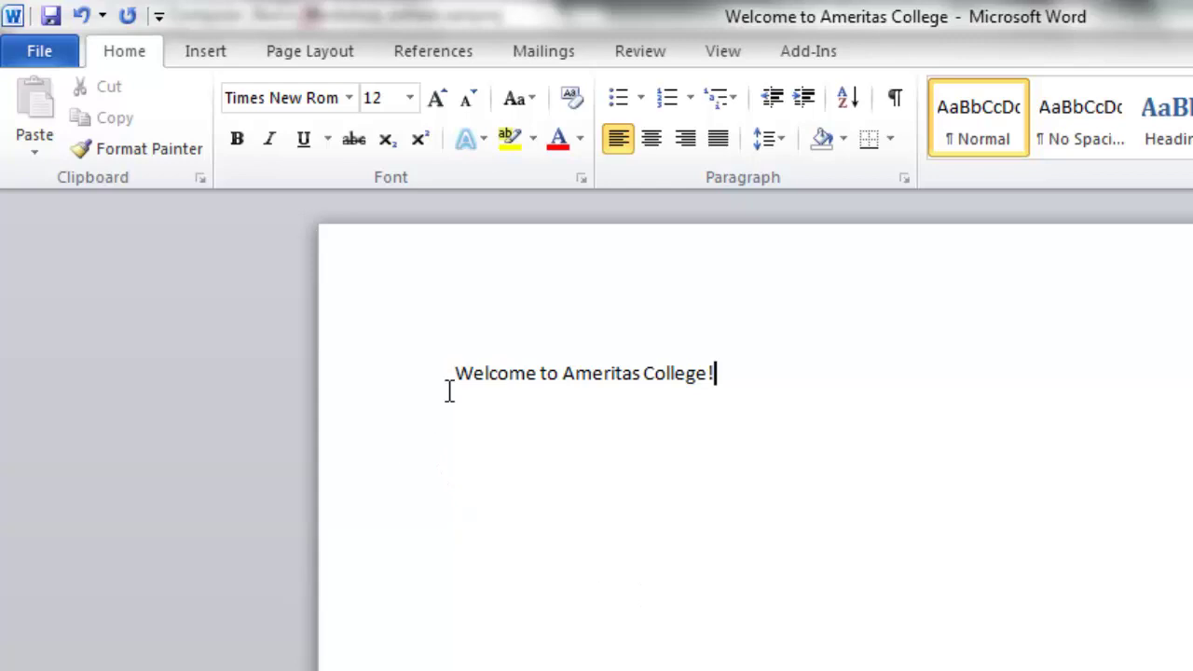
Step: Apply Times New Roman at size 12 to the 'Welcome to Ameritas College!' line
drag(449, 374, 717, 376)
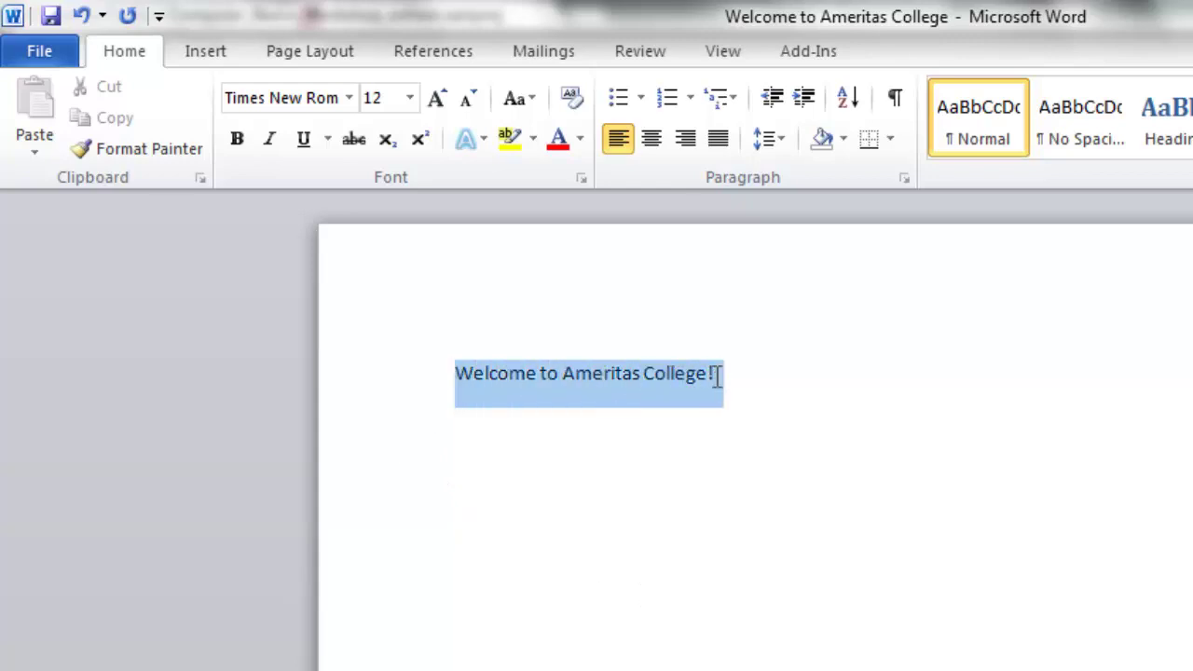
click(349, 97)
click(319, 258)
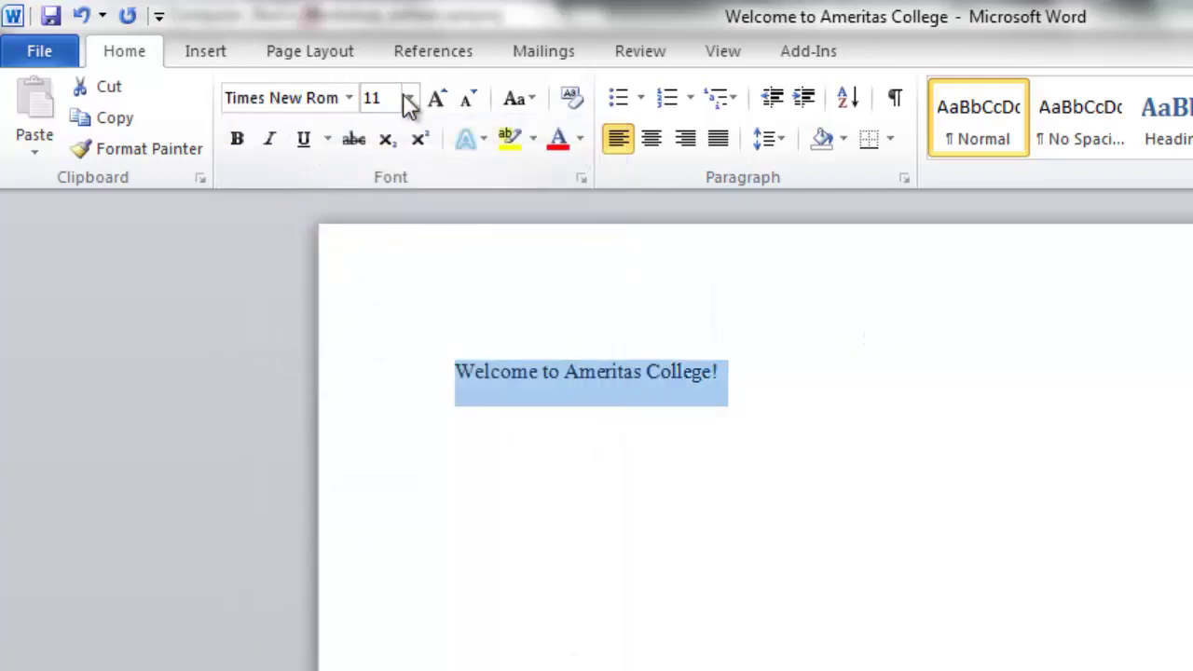
click(408, 97)
click(377, 227)
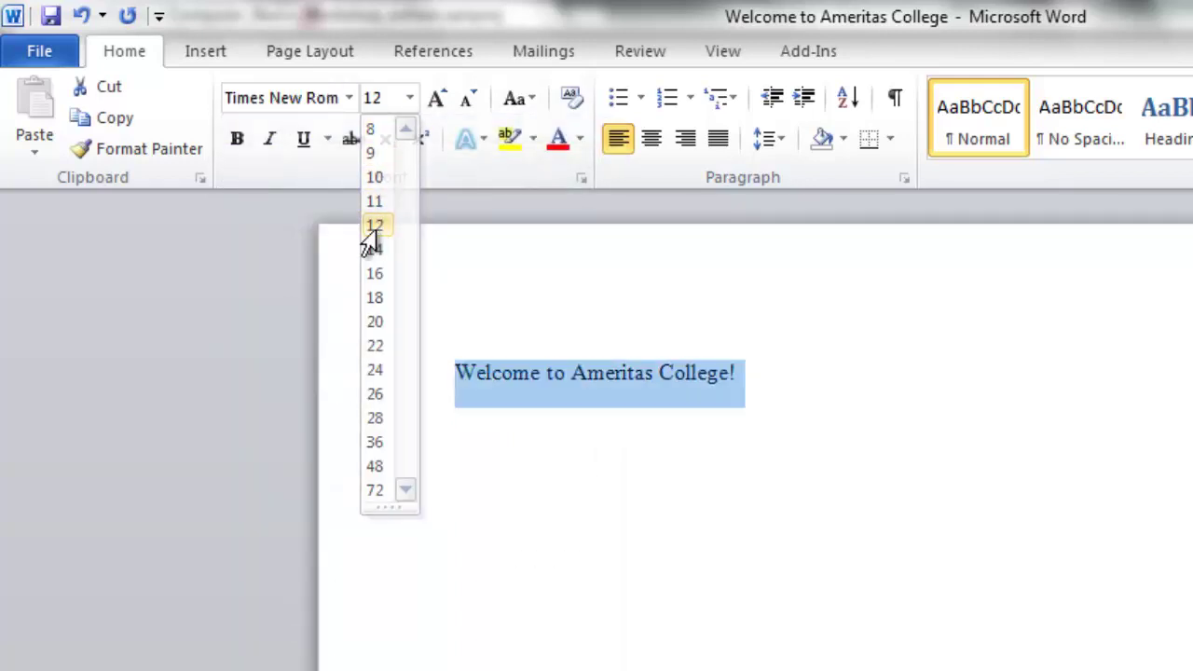
click(791, 383)
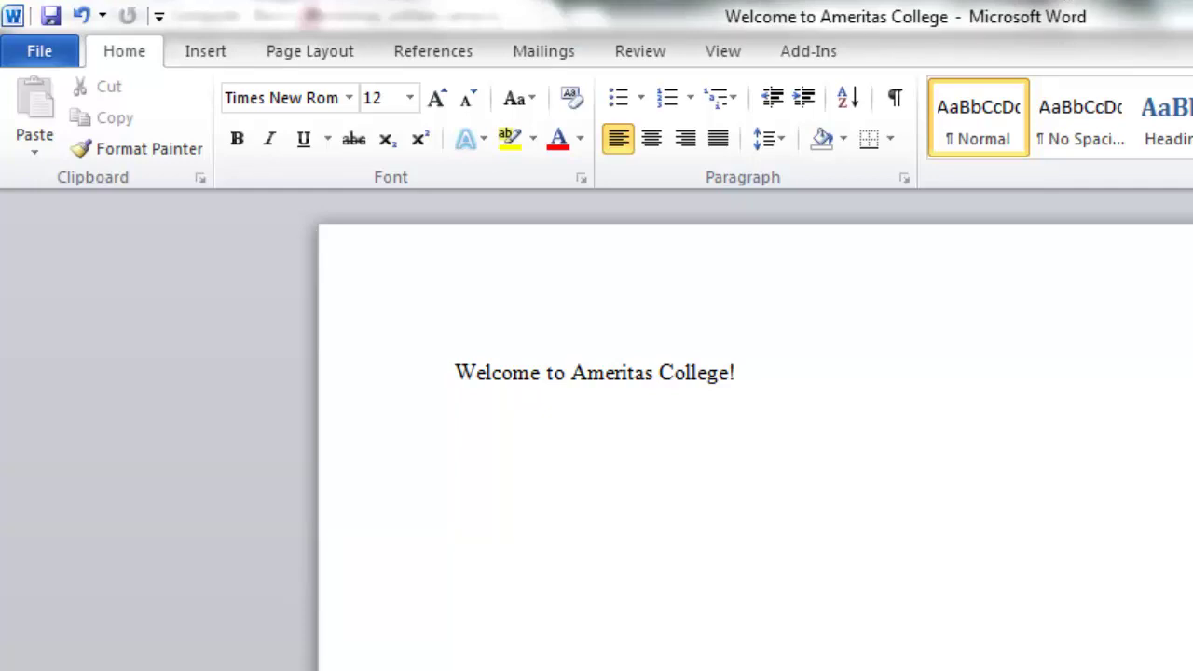
Step: Apply the Normal margin preset, 1 inch on all sides, from Page Layout > Margins
click(328, 61)
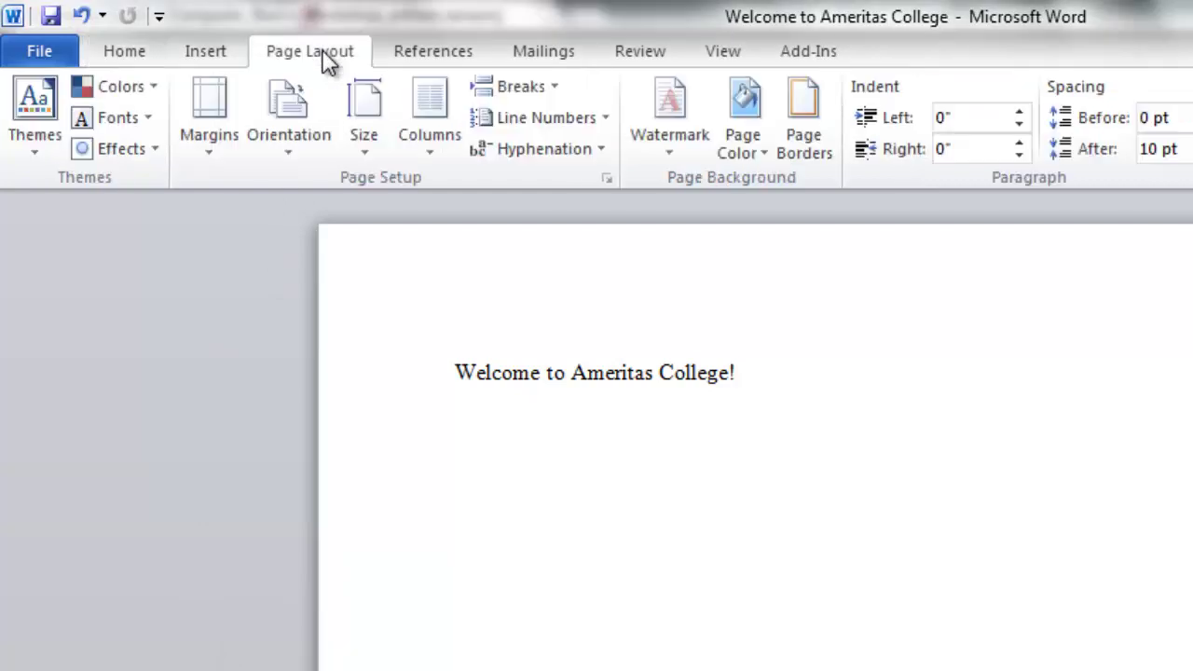
click(216, 140)
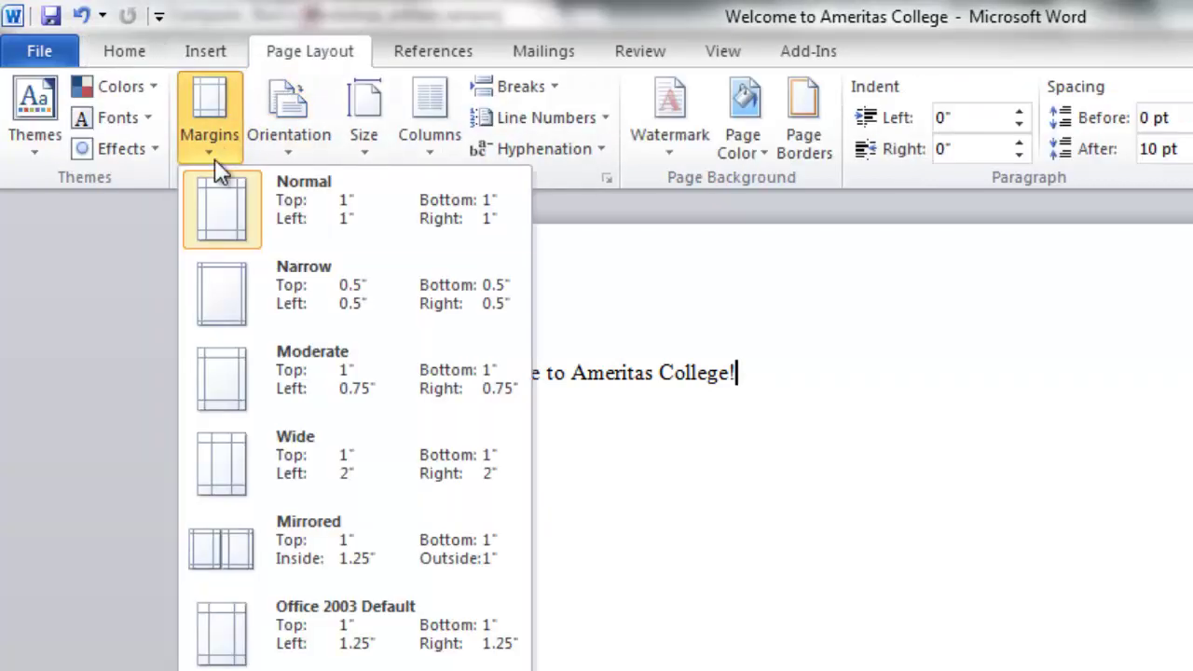
click(407, 210)
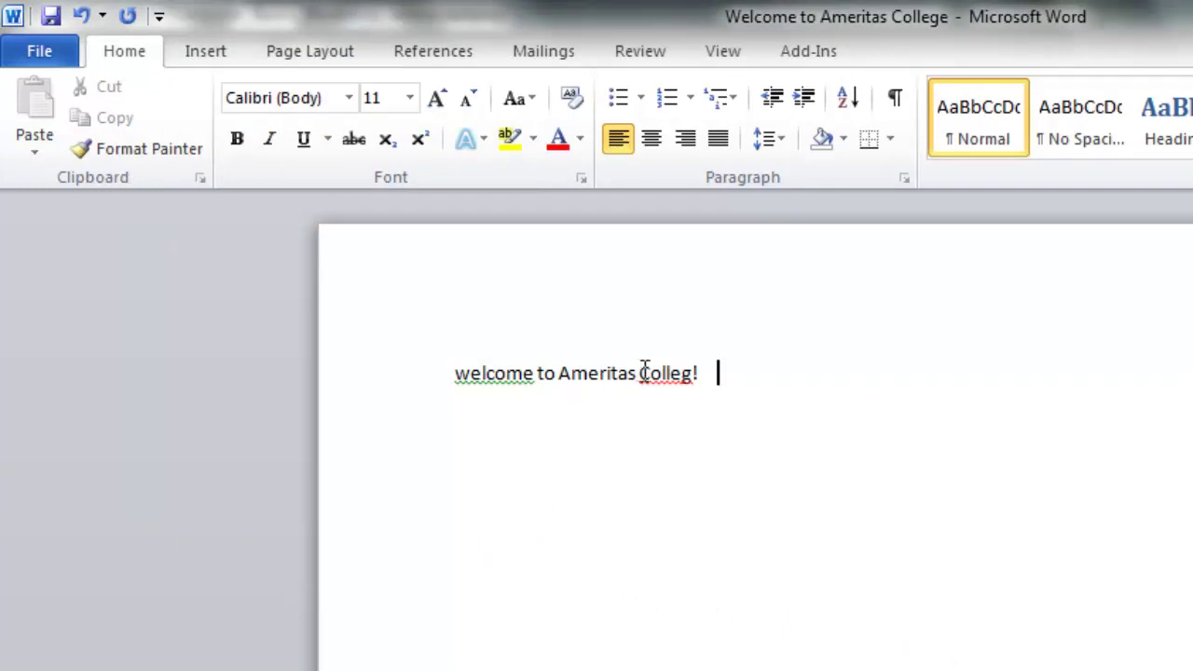
Step: Correct the misspelled 'Colleg' to 'College' using the spelling suggestion
drag(640, 373, 691, 373)
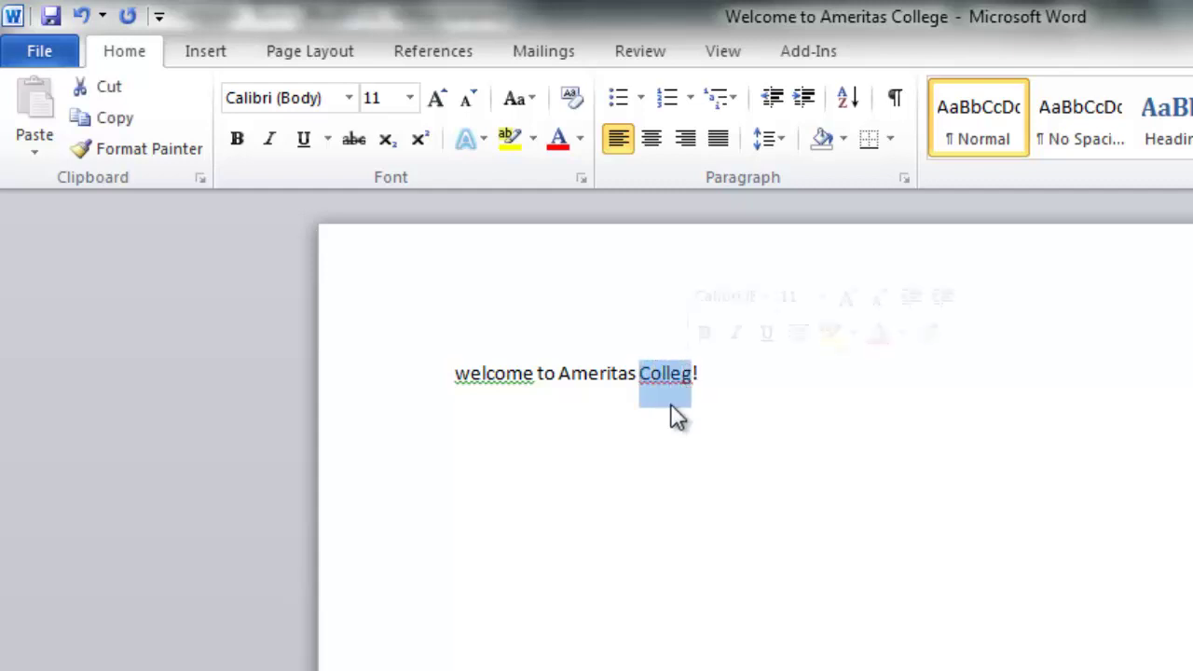
click(631, 467)
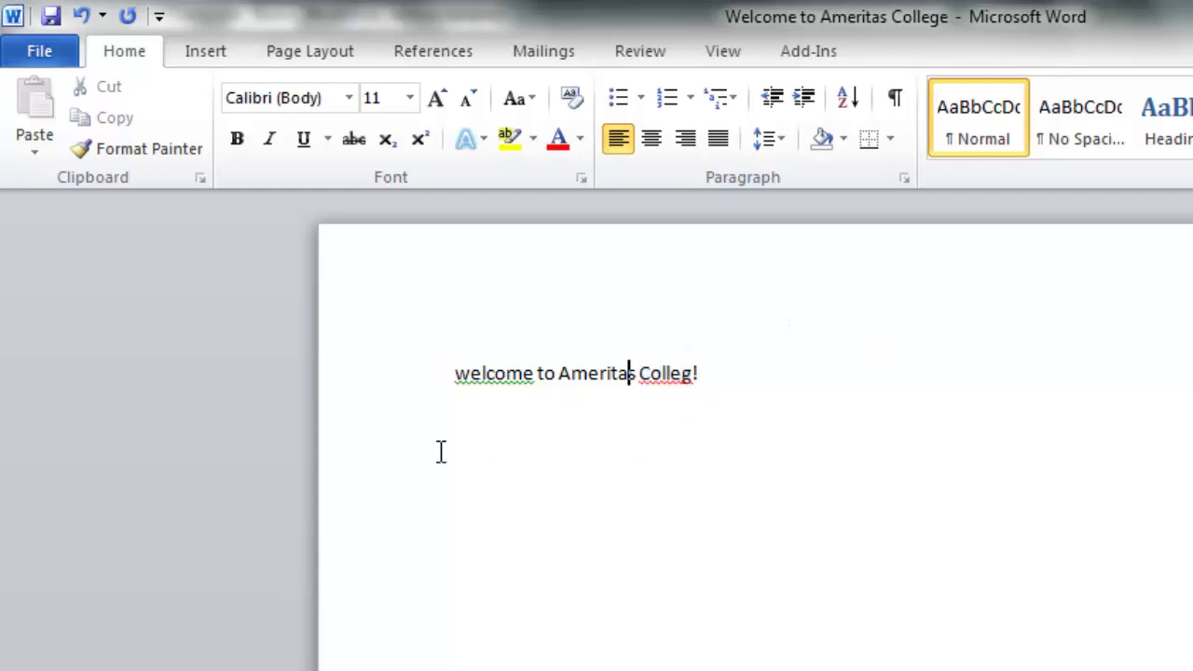
drag(452, 373, 533, 382)
click(548, 479)
click(755, 382)
right_click(667, 382)
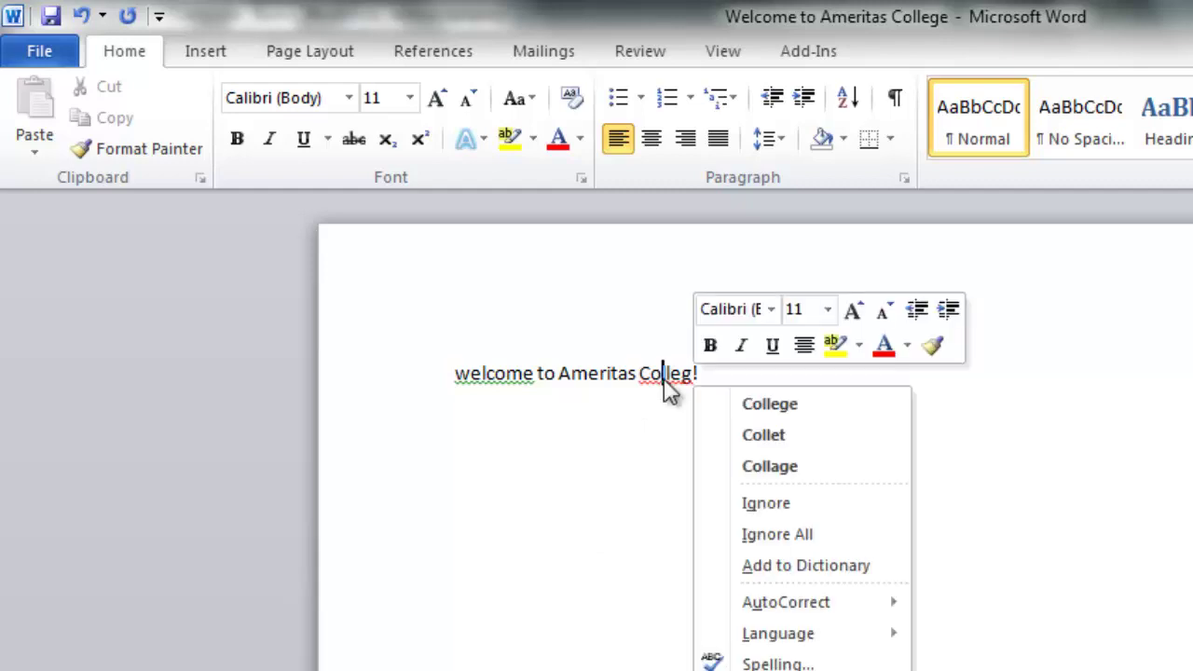
click(746, 401)
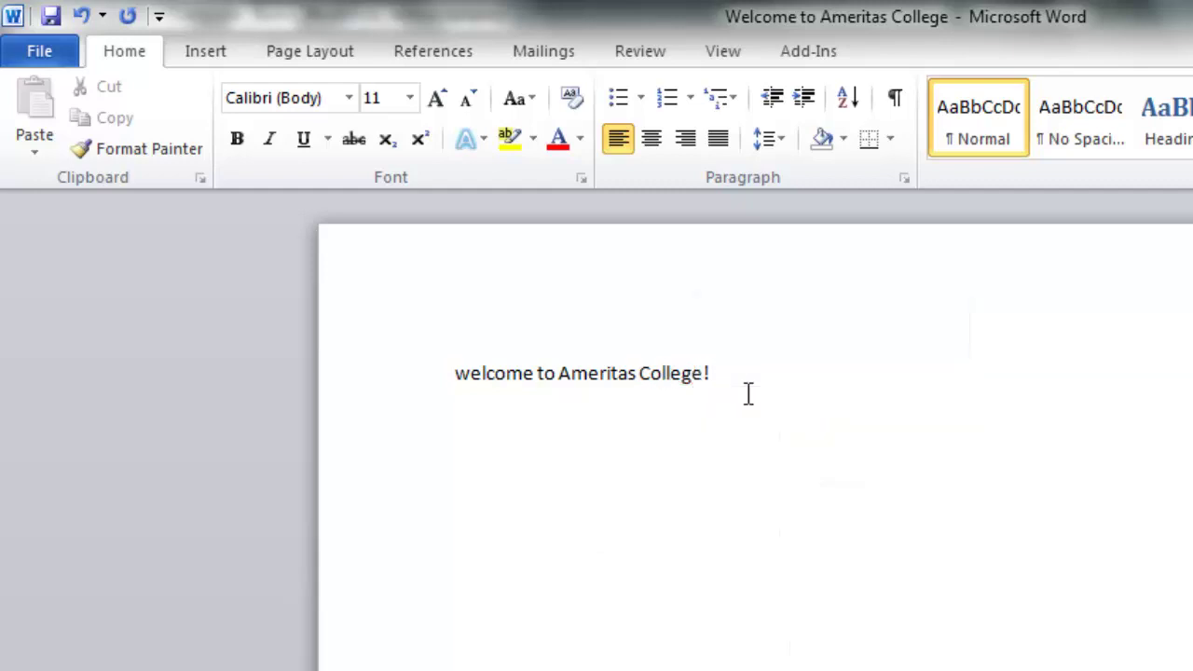
Step: Replace lowercase 'welcome' with the suggested capitalised 'Welcome'
click(538, 407)
double_click(538, 408)
click(505, 415)
right_click(491, 378)
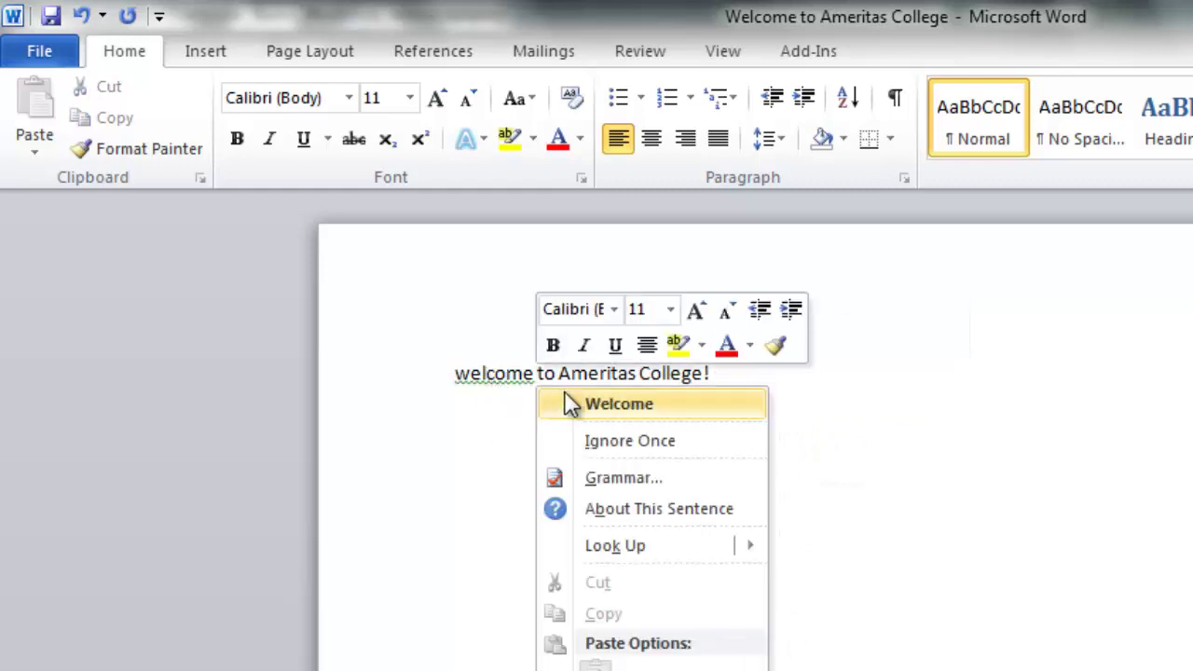
click(606, 402)
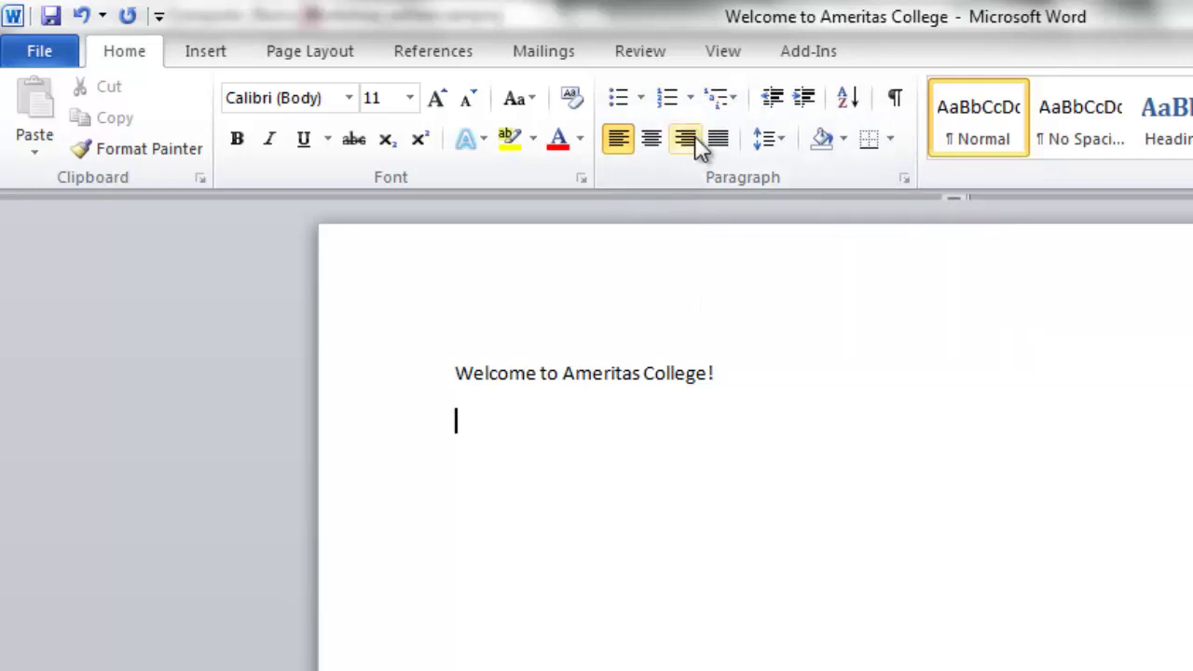
Step: Start a 1. 2. 3. numbered list with items 'Library Services' and 'Research Help'
click(688, 97)
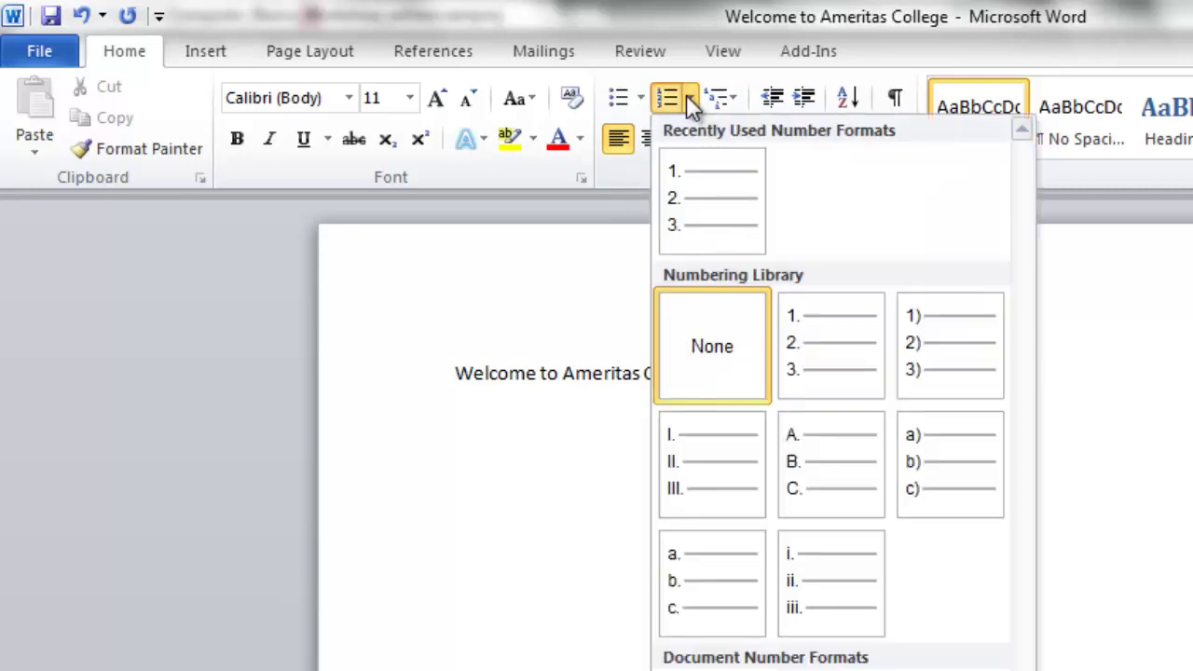
click(806, 331)
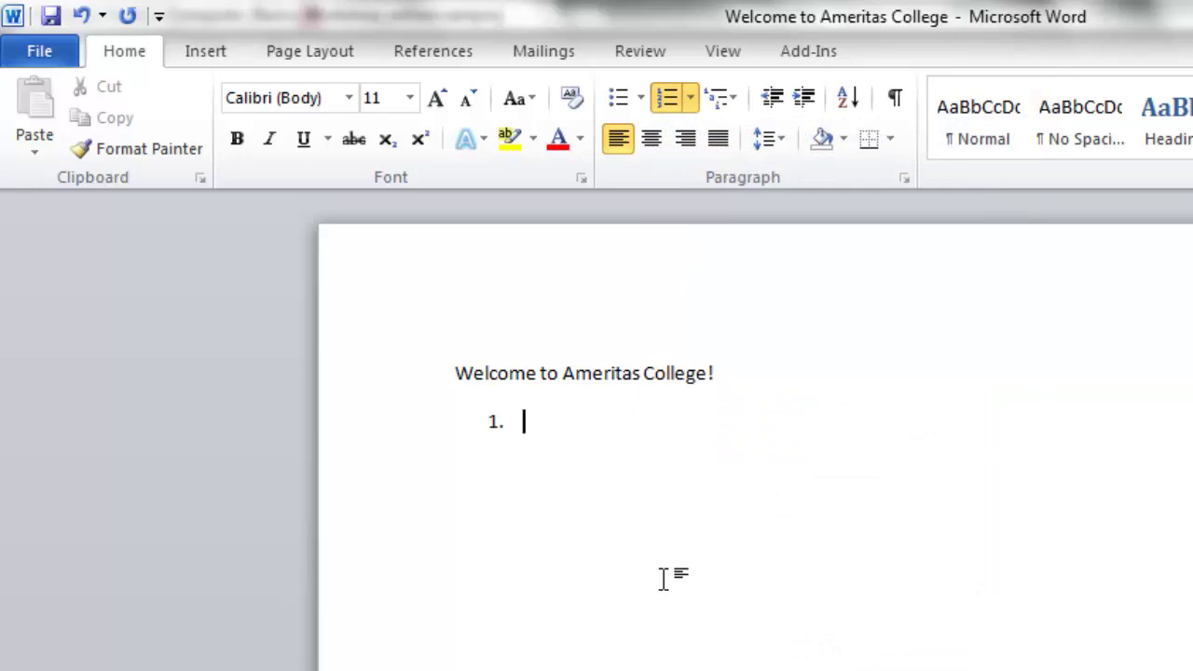
text(Library Servie)
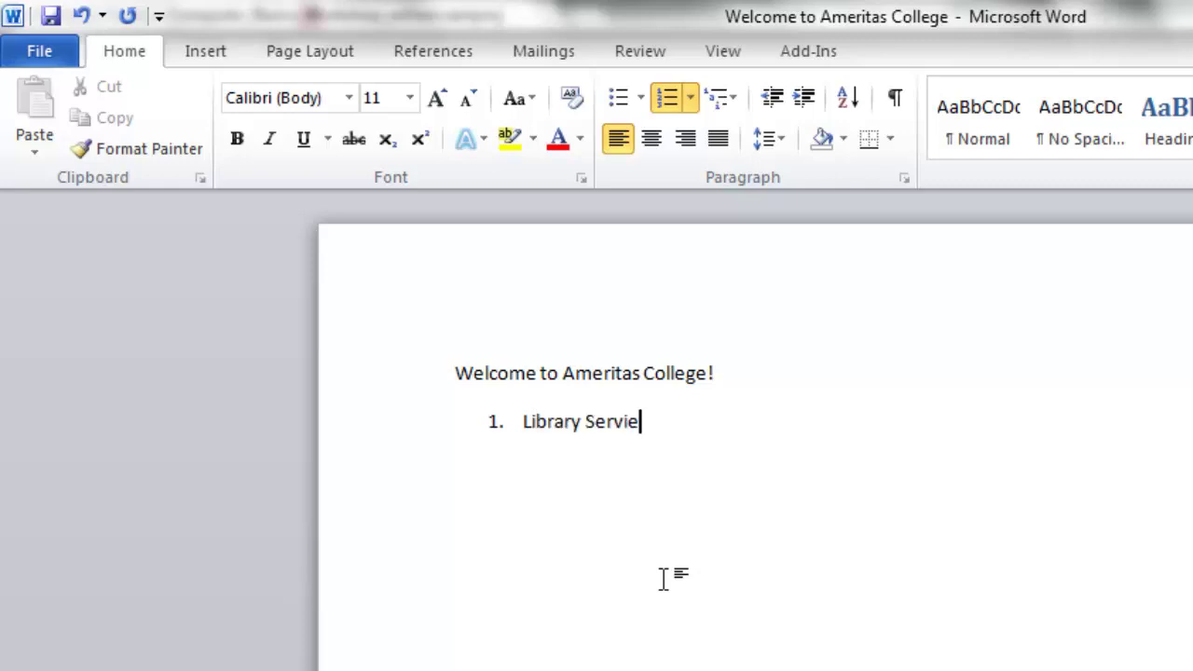
key(BackSpace)
text(ces)
key(Return)
text(Research Help)
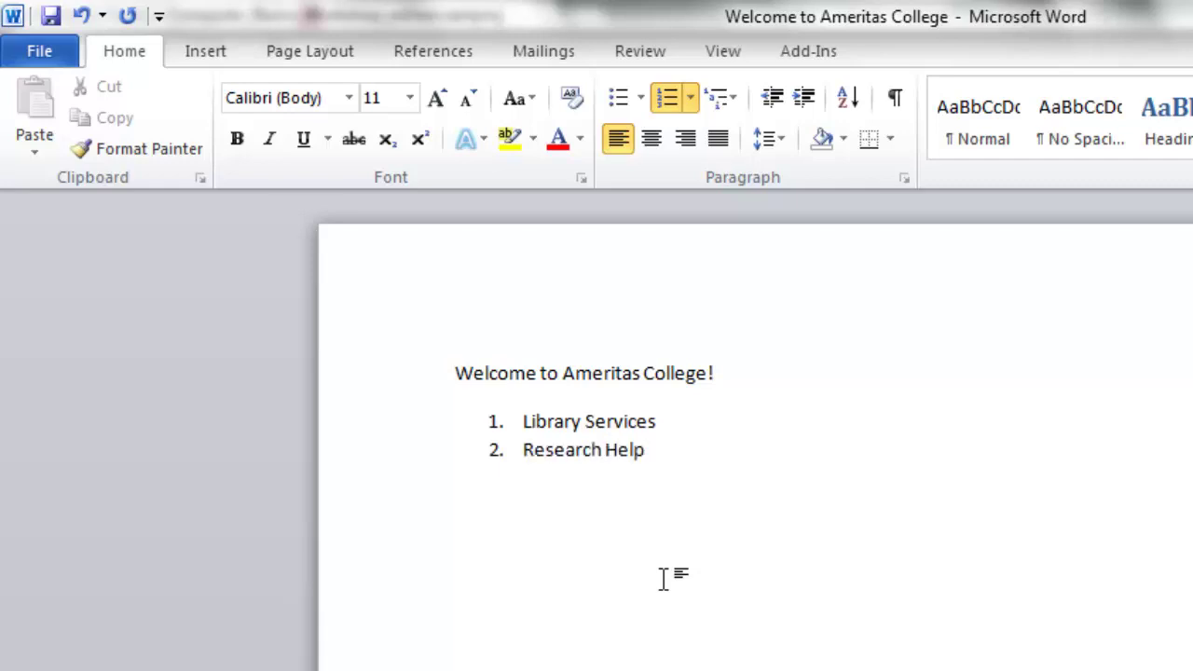
key(Return)
Step: Add 'Contact a librarian' as sub-item a, then promote the next line to item 3
key(Tab)
text(Contact a librar)
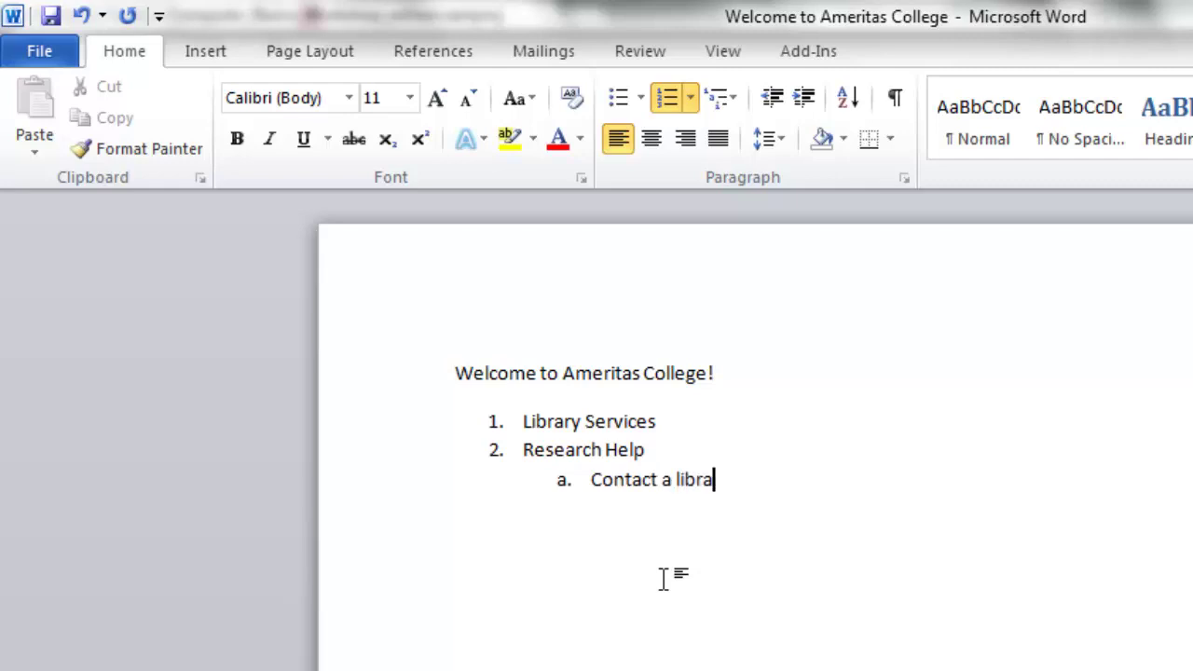
text(ian)
key(Return)
key(shift+Tab)
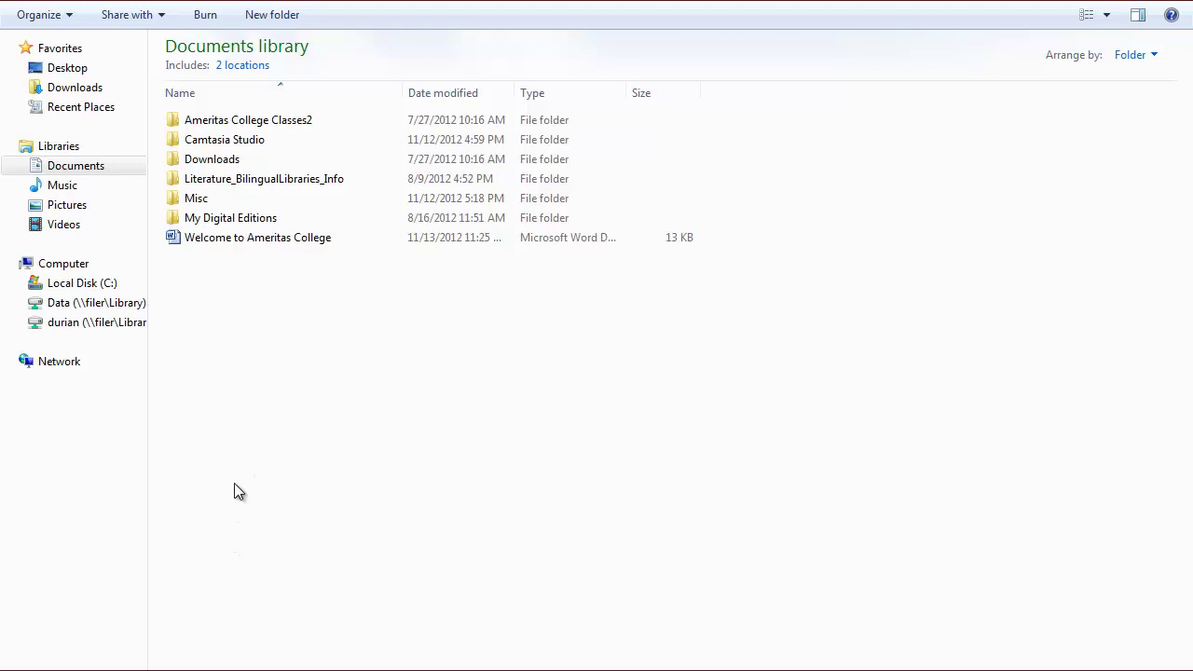
Step: Make a new folder in Documents from the toolbar and name it 'Test1'
key(super)
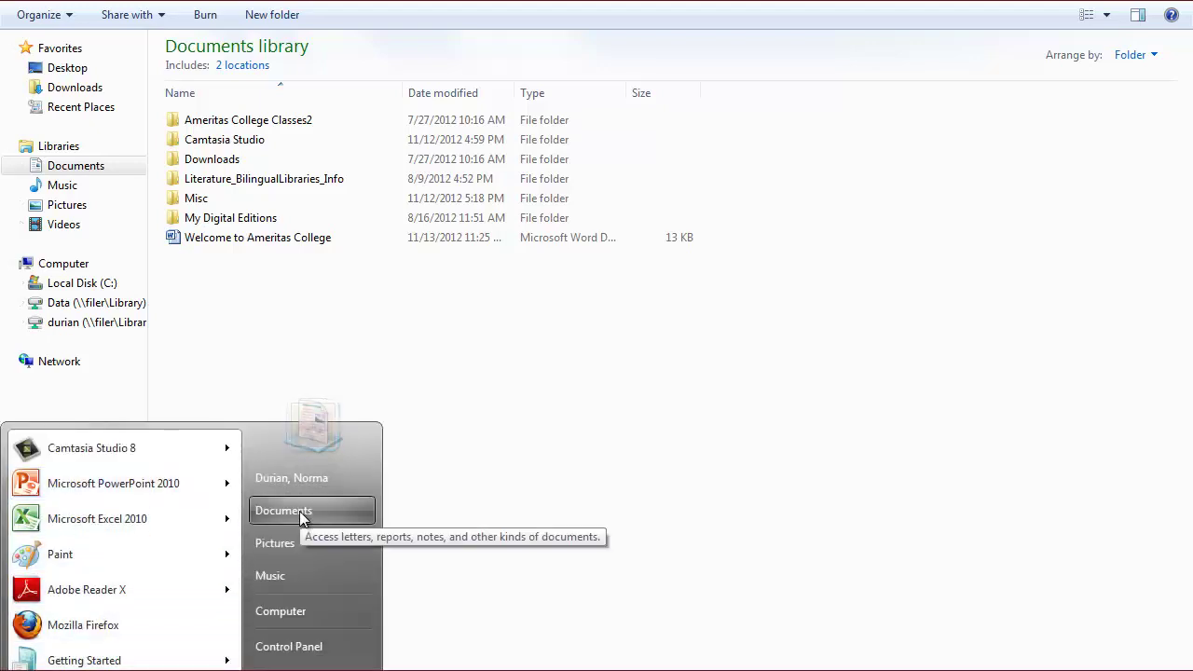
click(443, 504)
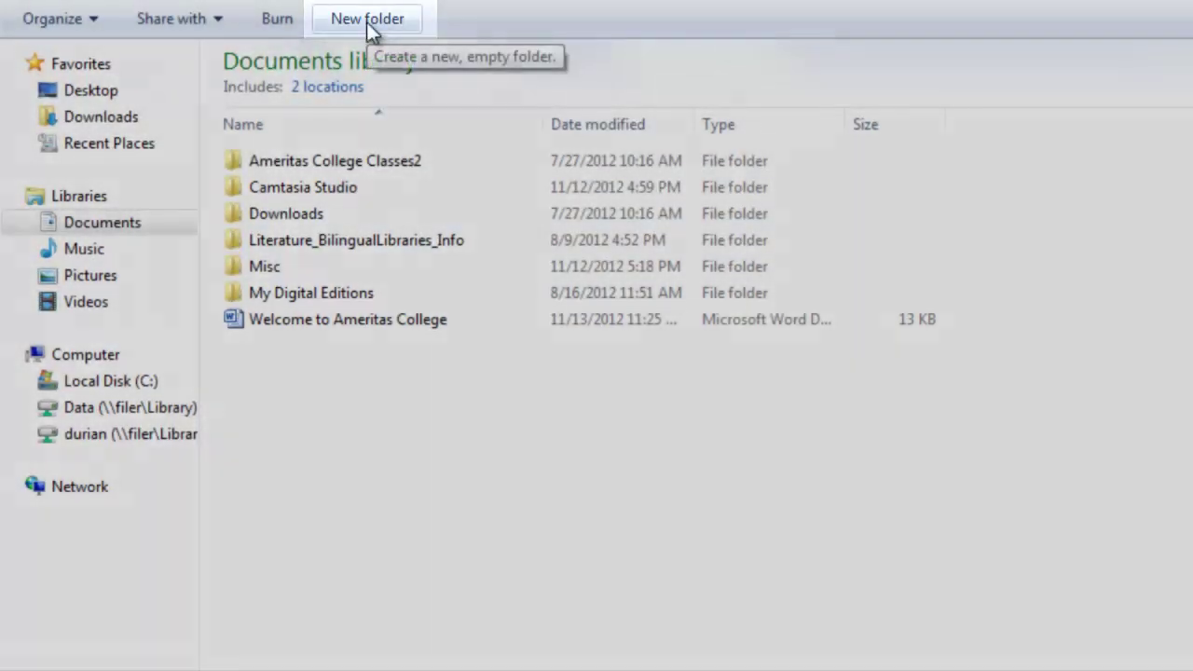
click(366, 21)
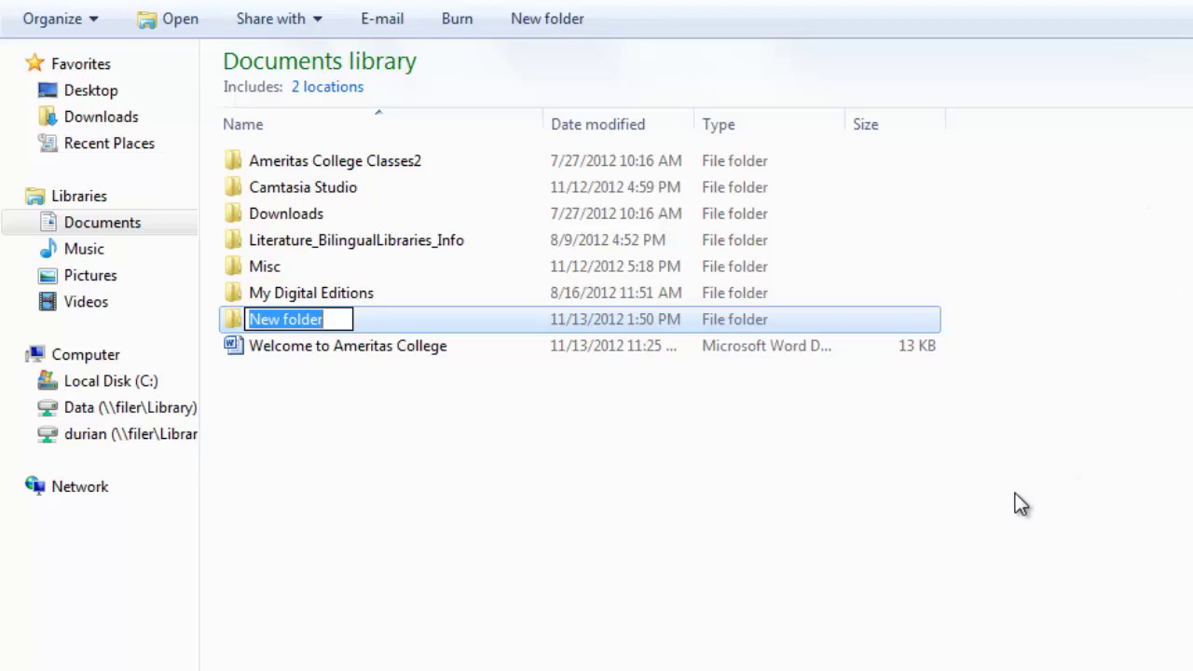
text(Test1)
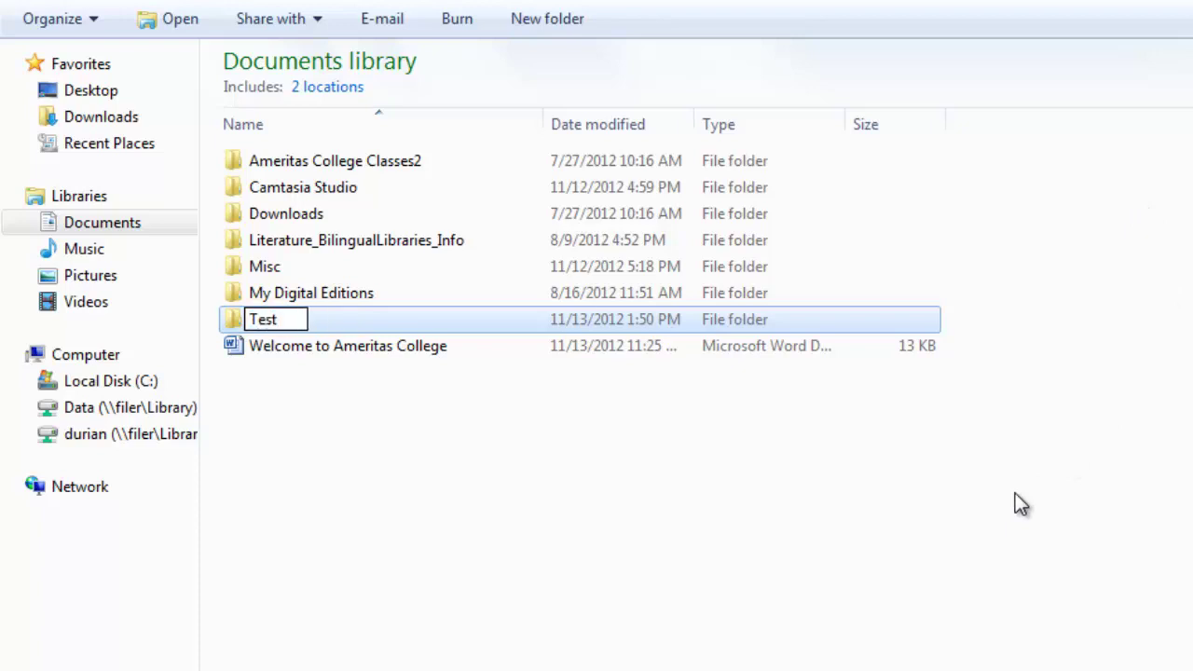
click(1015, 494)
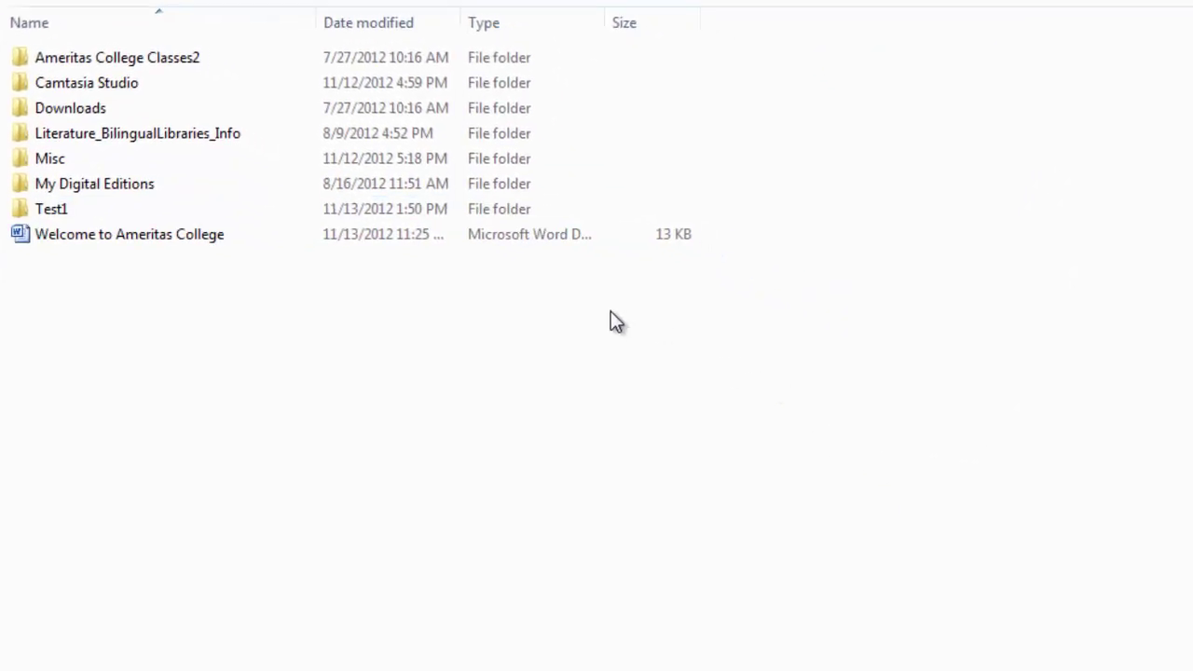
Step: Add a second folder named 'Test2' through the right-click New > Folder menu
right_click(583, 261)
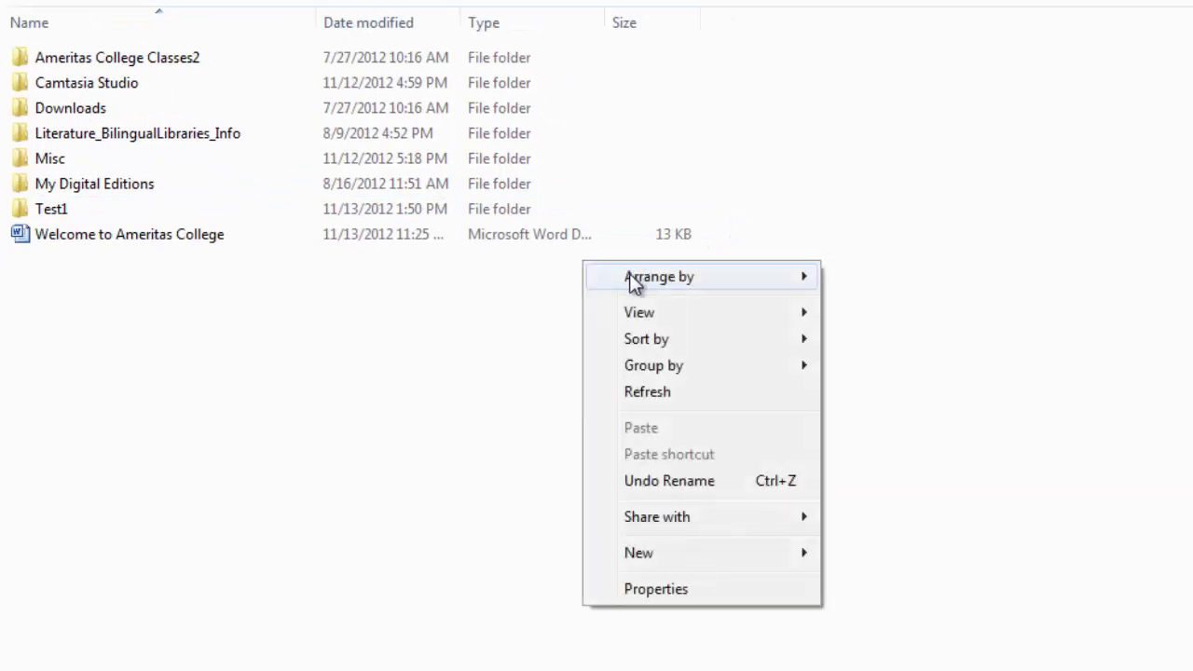
mouse_move(743, 276)
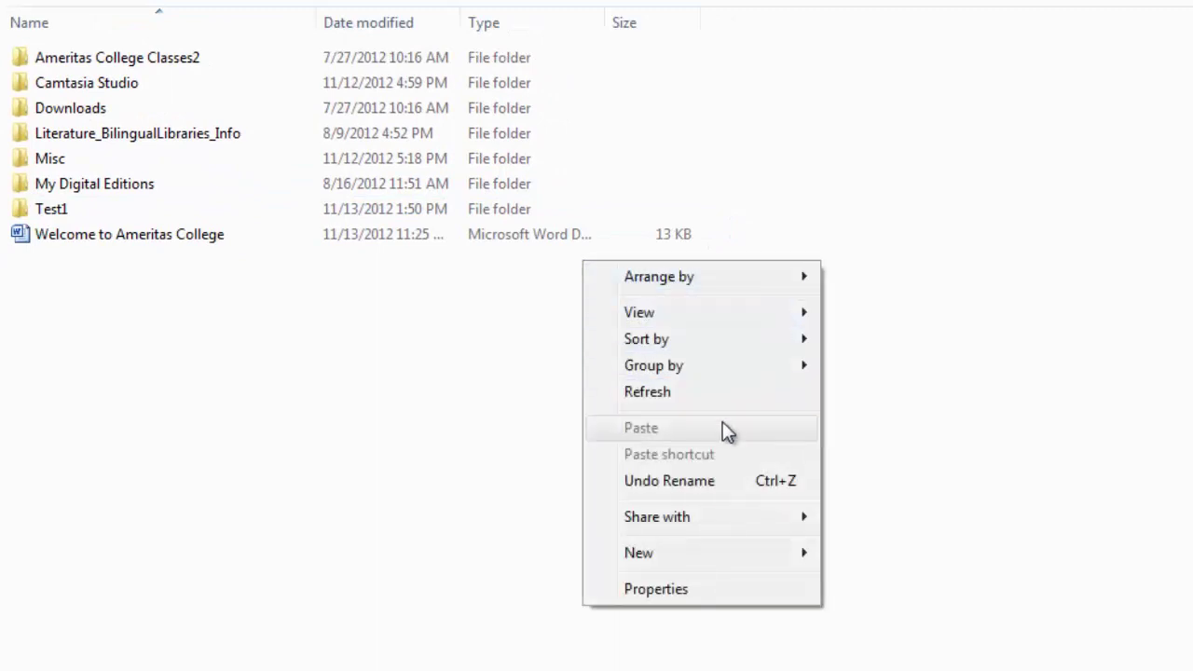
mouse_move(732, 559)
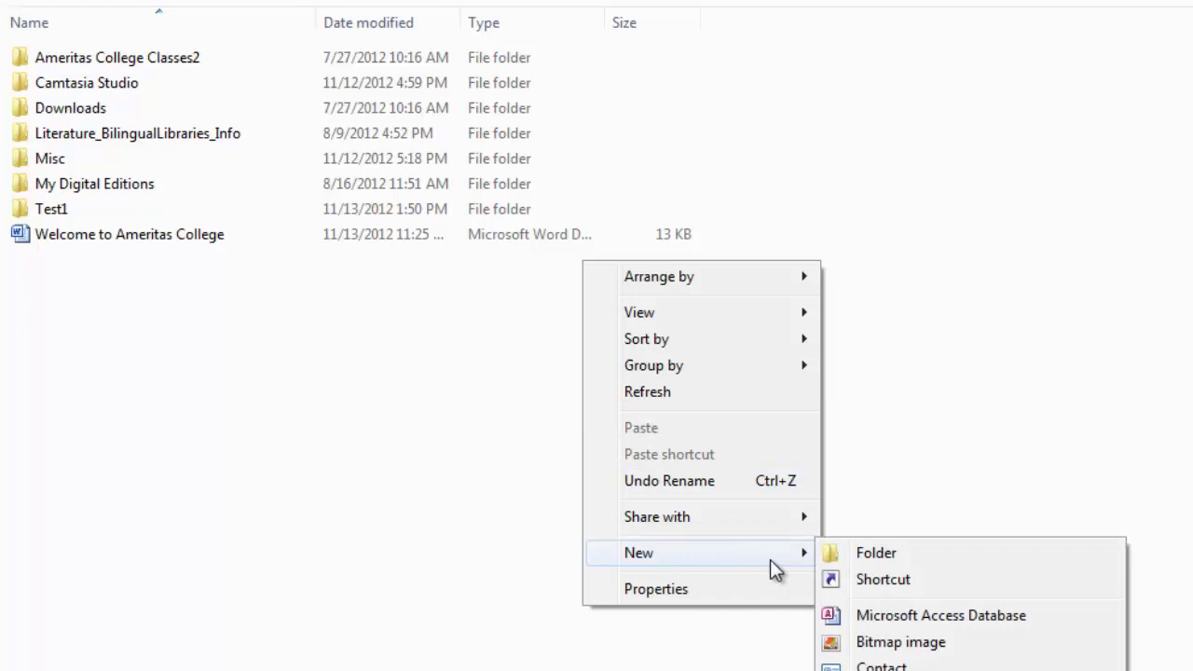
click(881, 555)
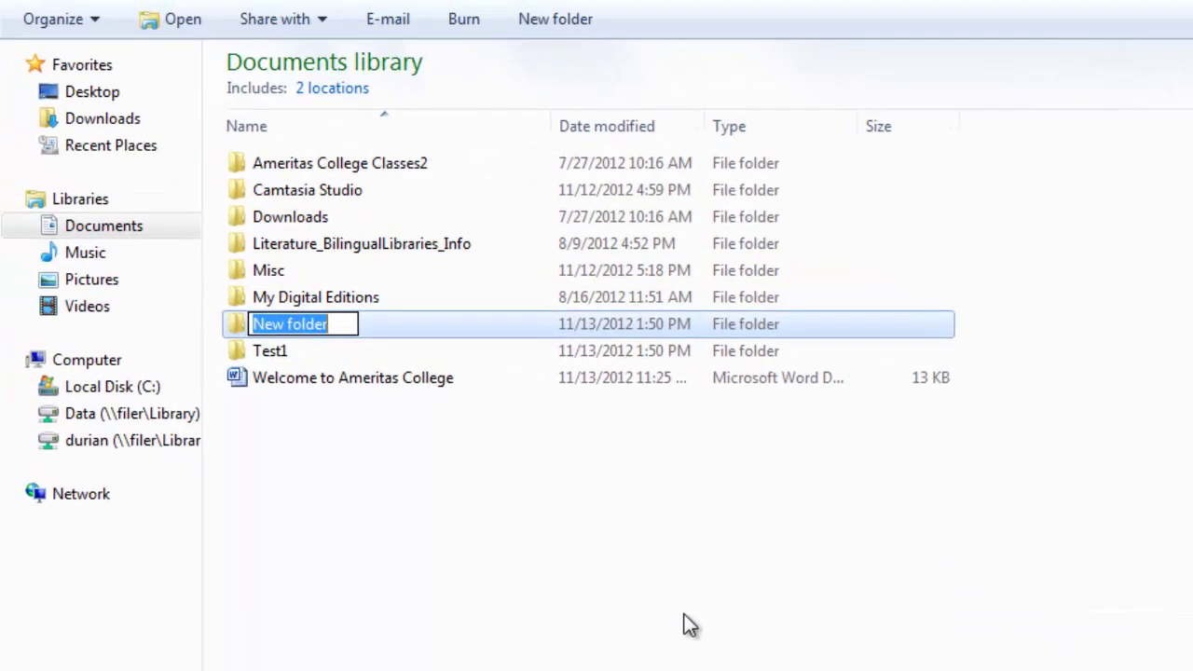
text(Test2)
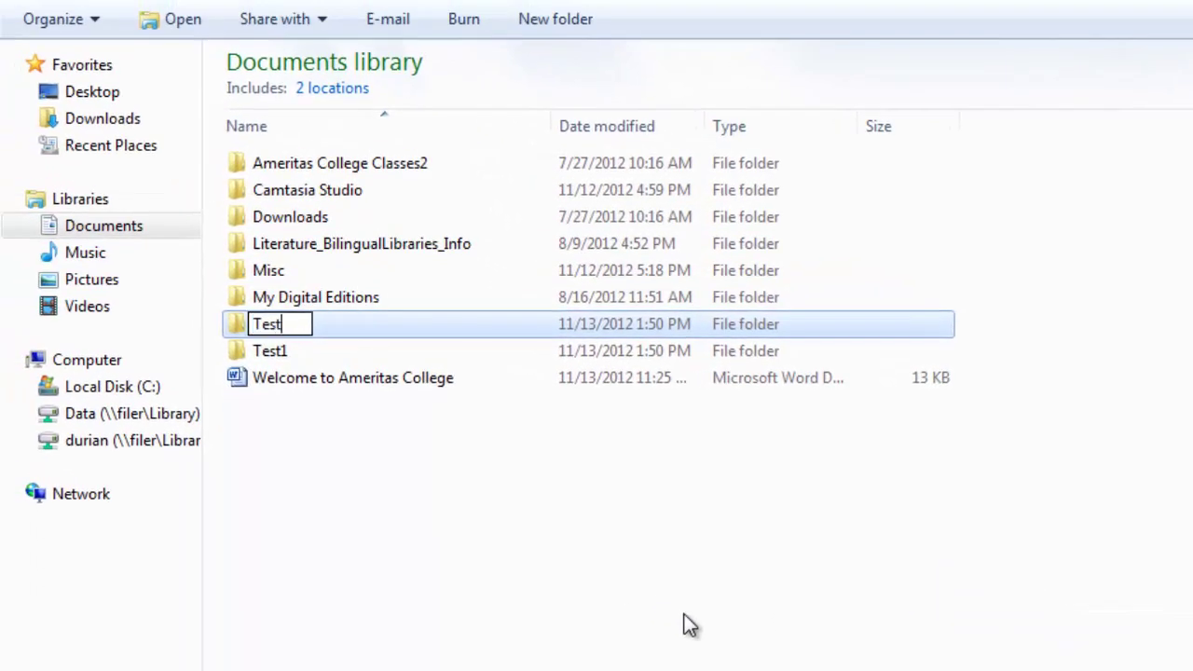
key(Return)
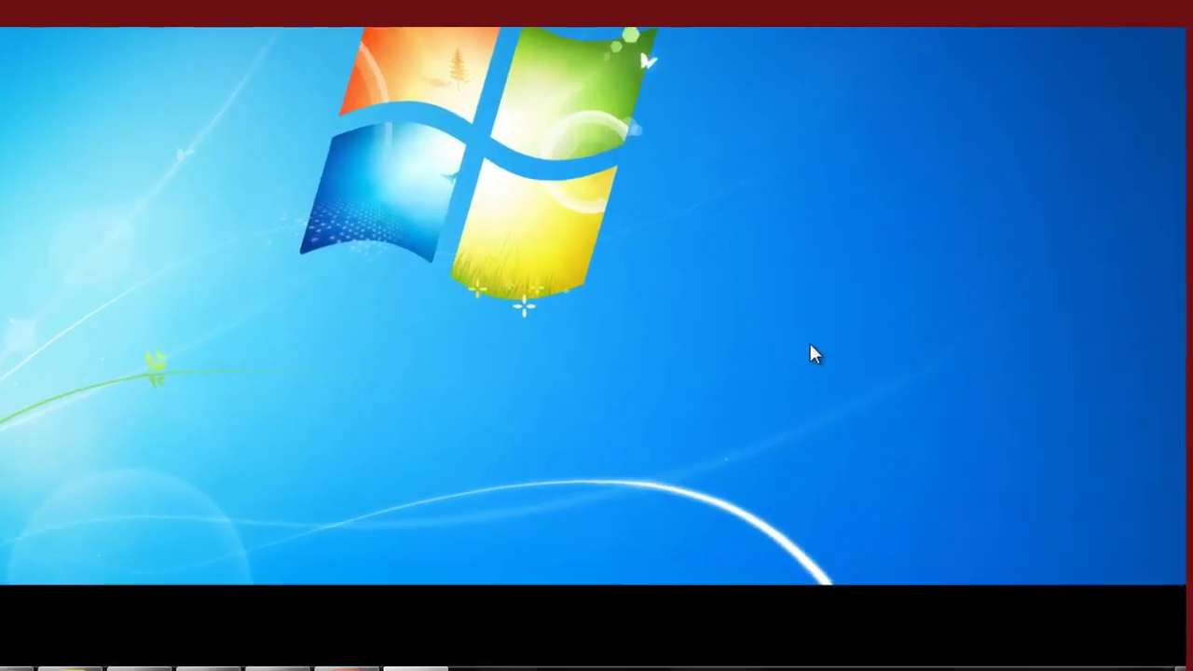
Step: Create a desktop folder named 'Ameritas Classes' and reconfirm the name through Rename
right_click(868, 351)
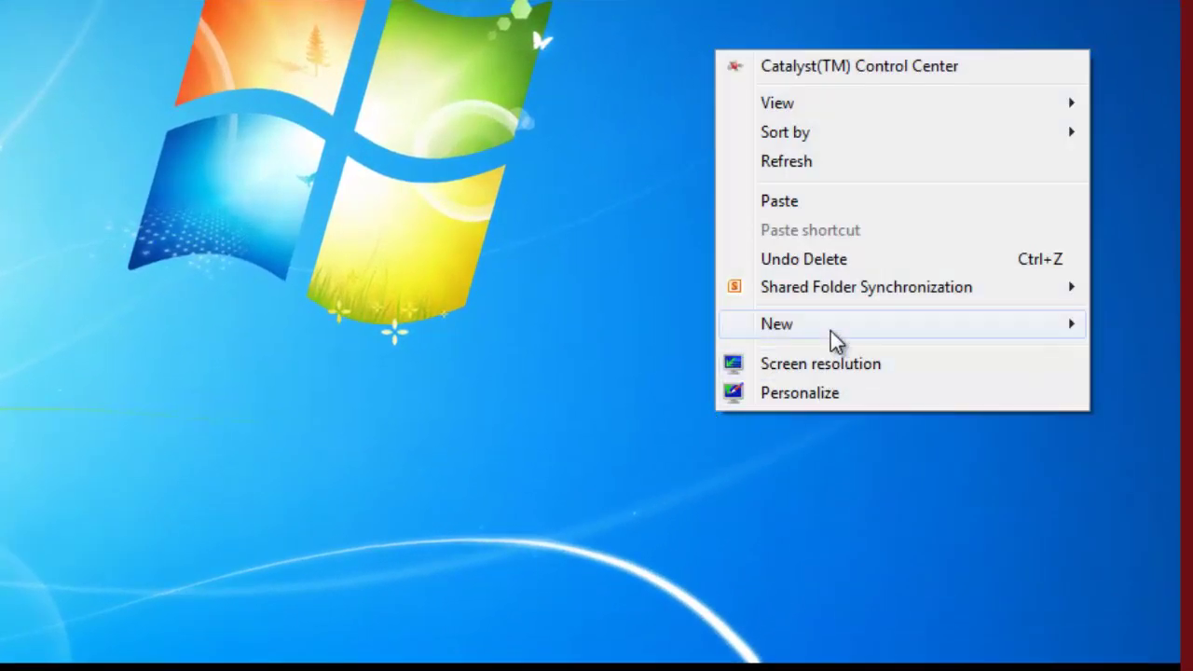
mouse_move(832, 332)
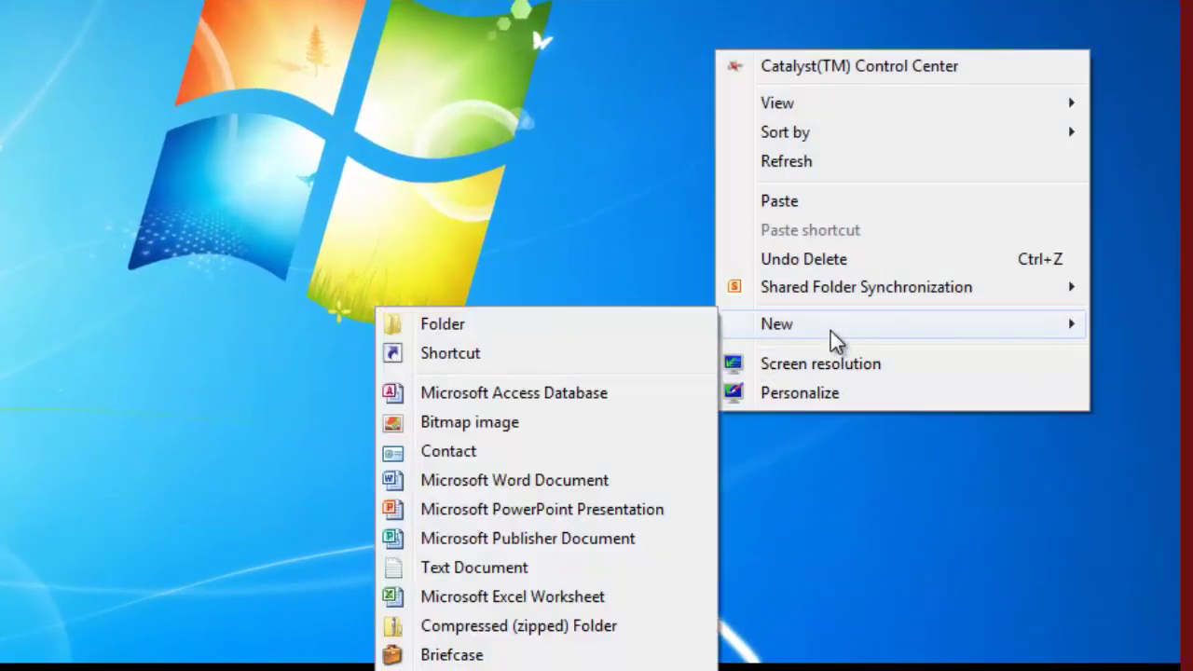
click(635, 326)
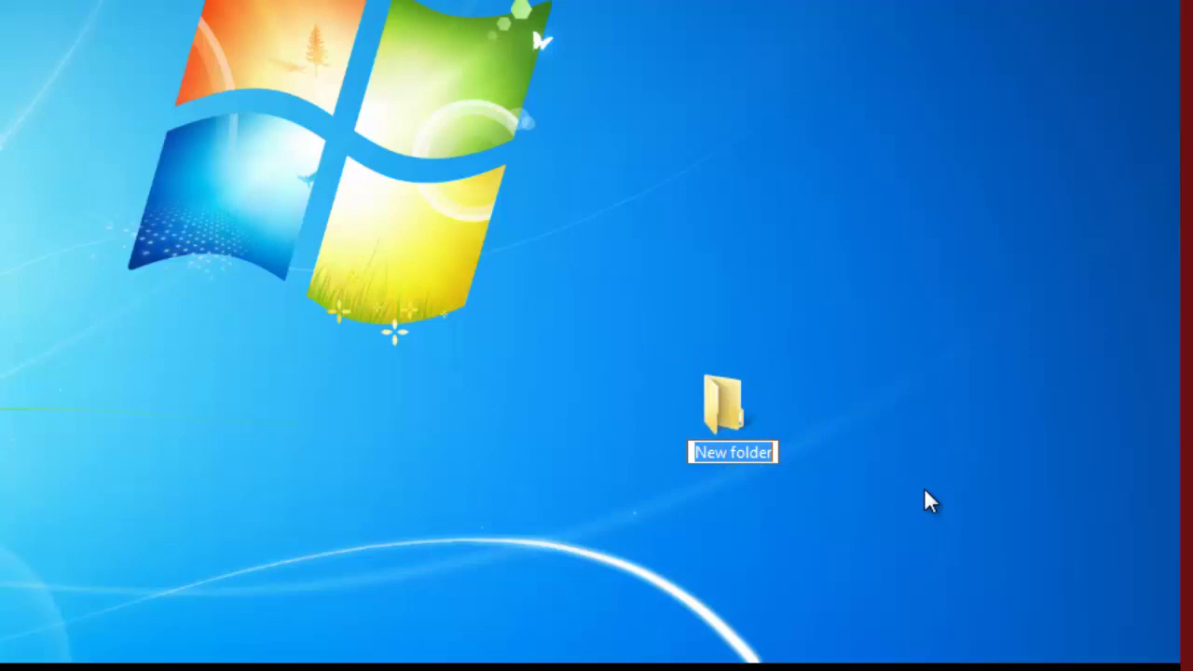
text(Ameri)
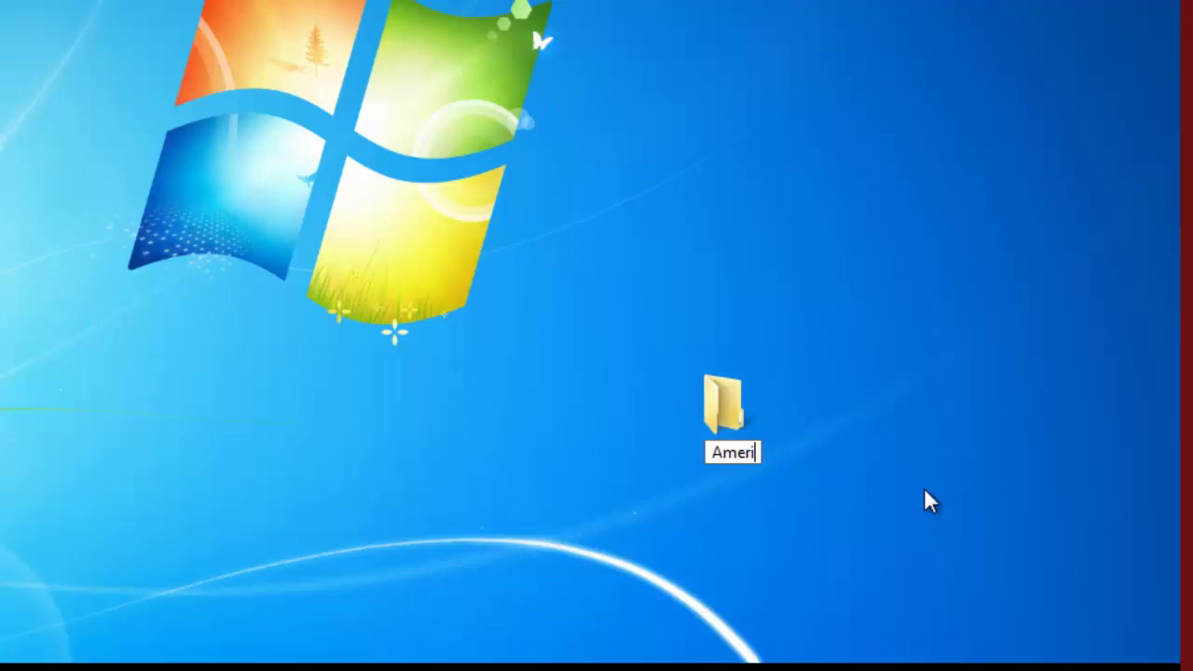
text(tas Classes)
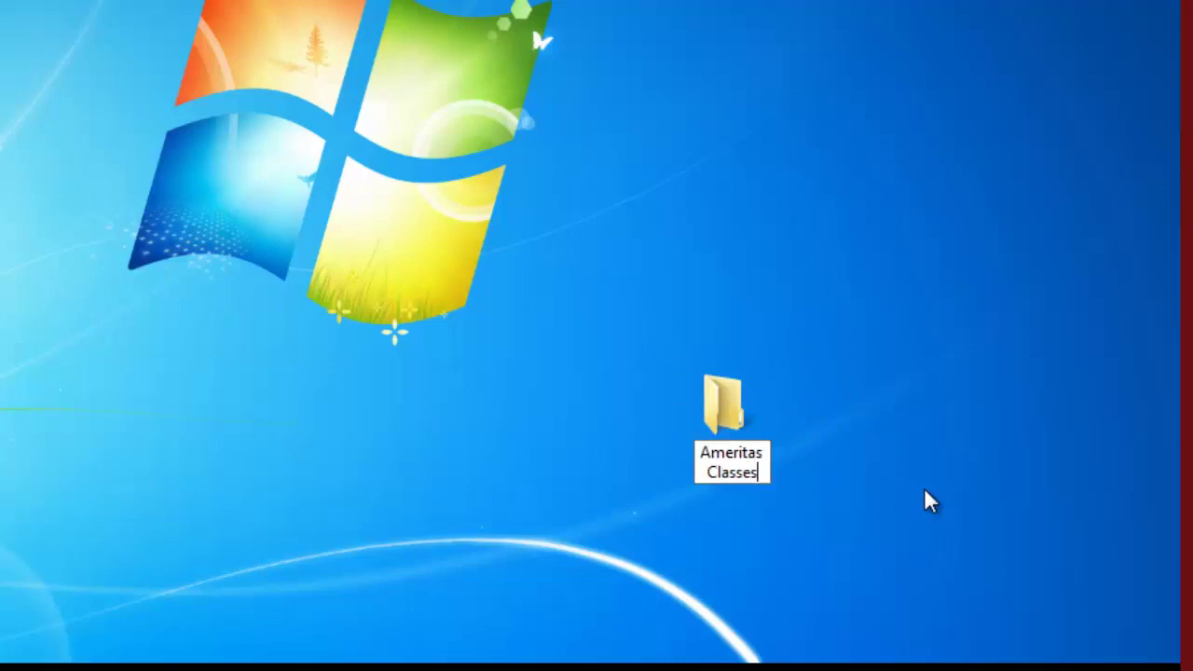
key(Return)
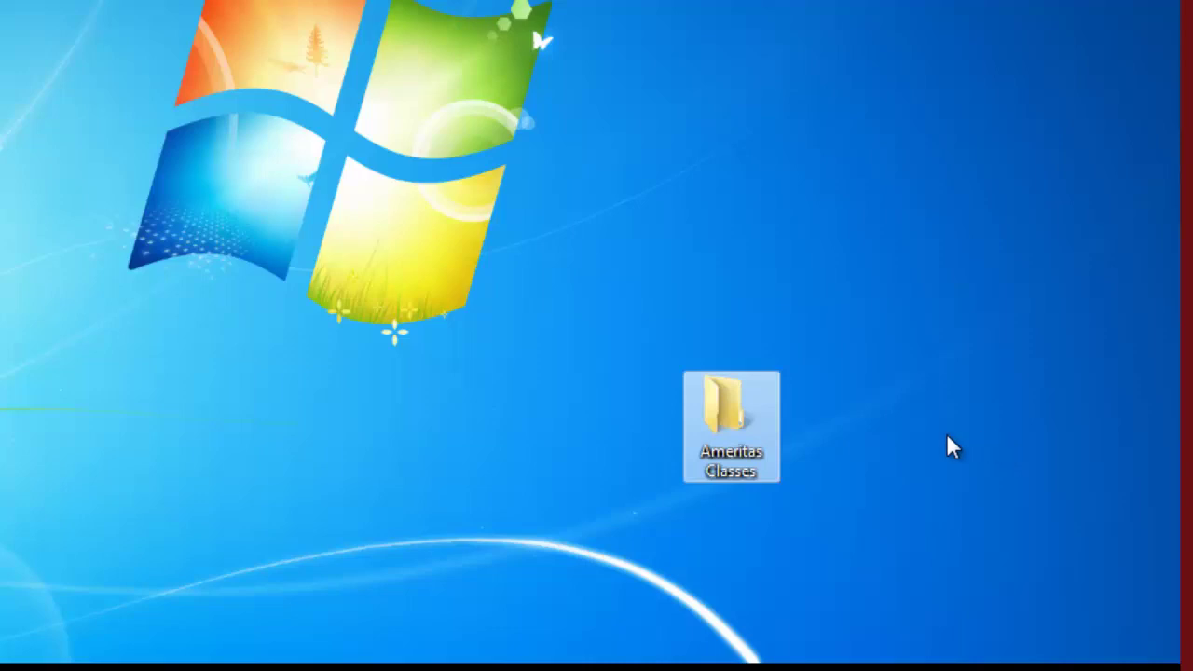
right_click(739, 416)
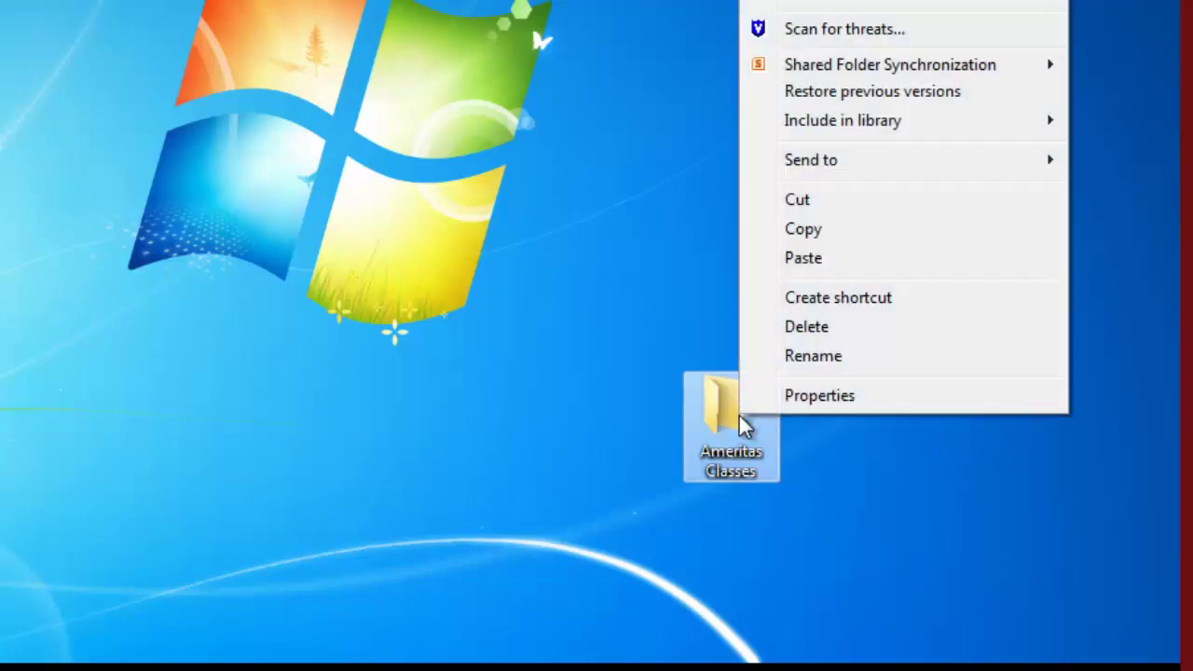
click(817, 361)
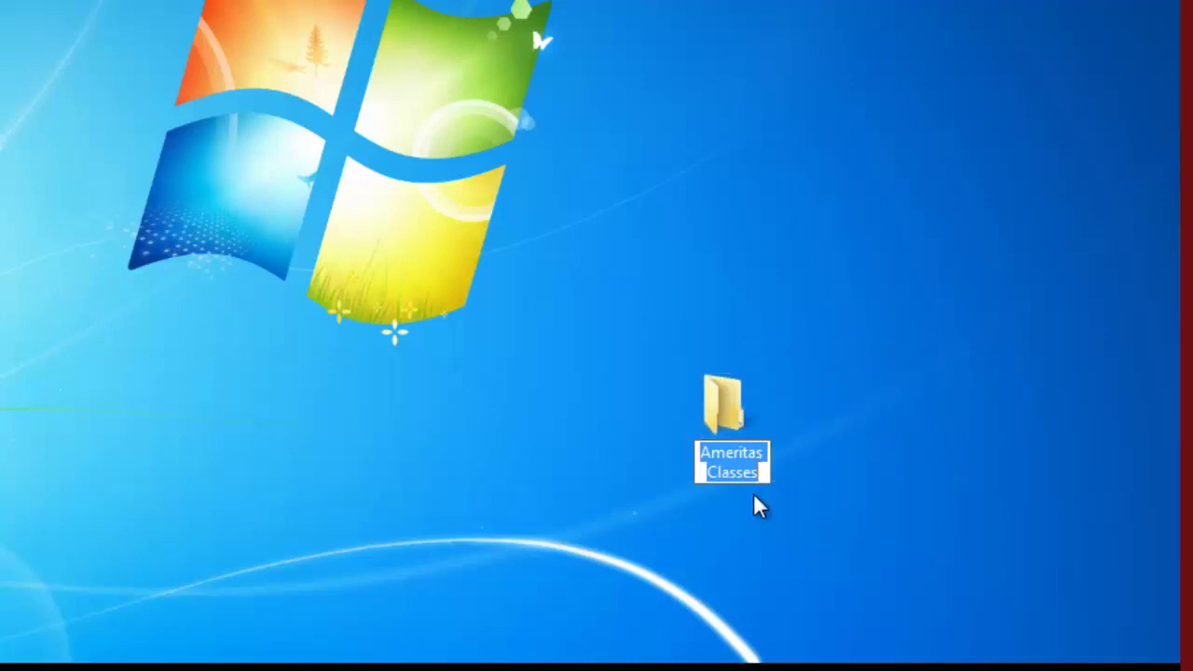
key(Return)
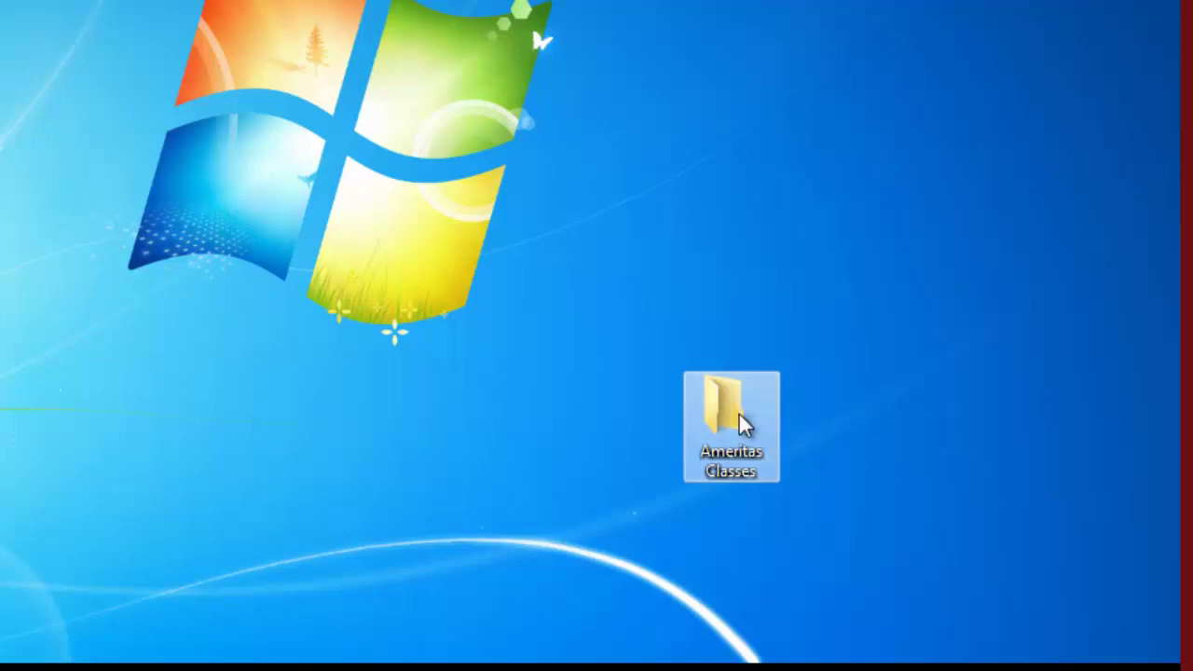
Step: Drag the Ameritas Classes icon into the desktop's top-left corner
drag(743, 421, 178, 375)
drag(312, 354, 74, 196)
drag(306, 173, 96, 174)
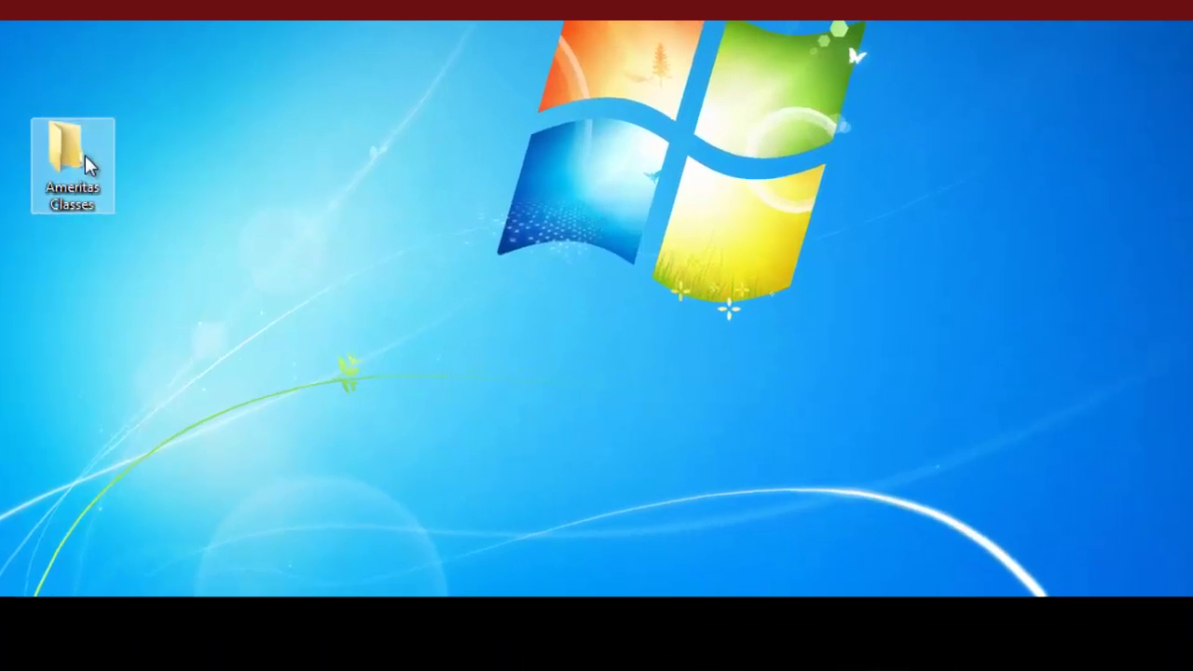
Step: Open Ameritas Classes and create a folder named English 101 inside it
double_click(82, 158)
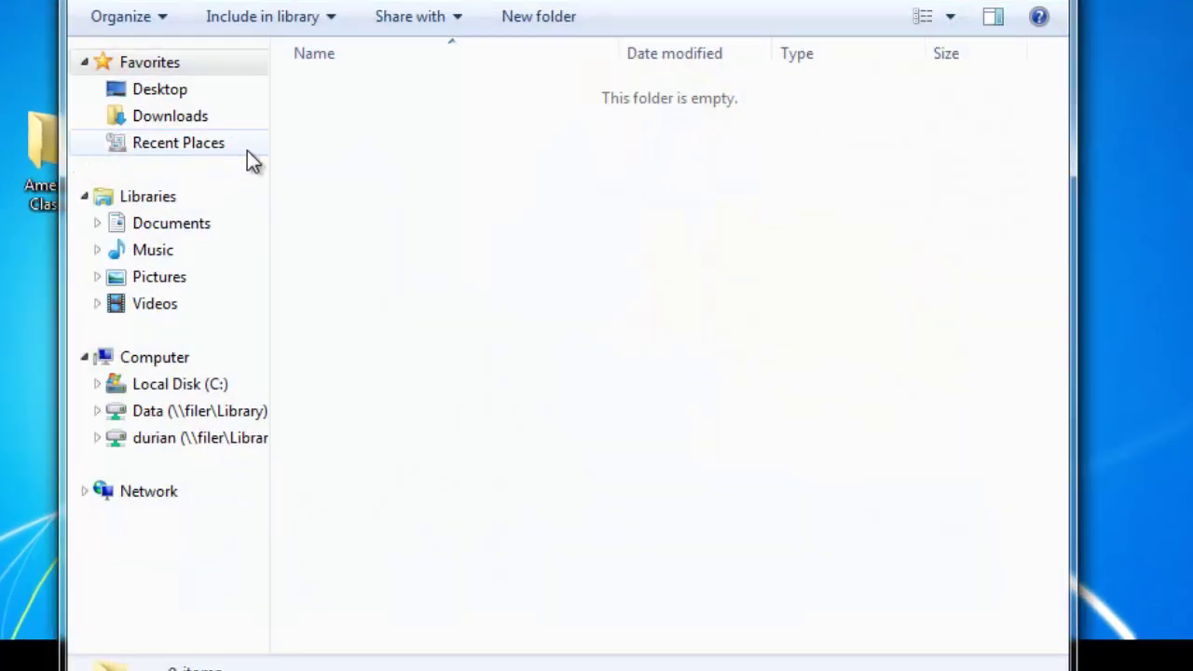
drag(464, 56, 464, 40)
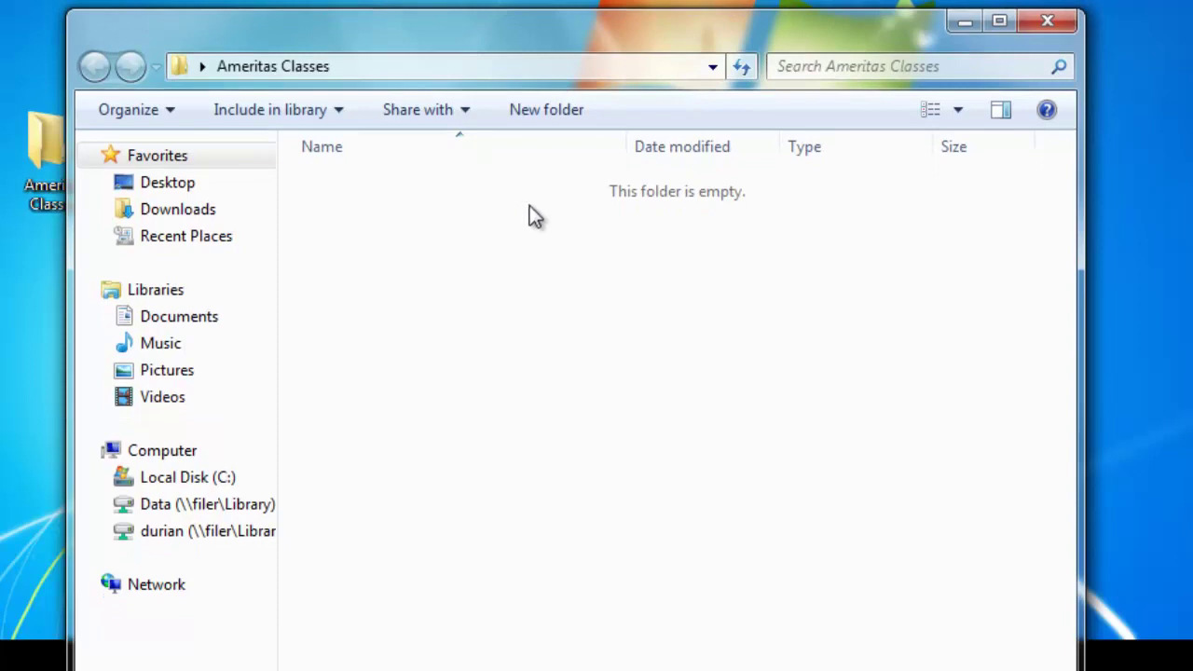
click(538, 114)
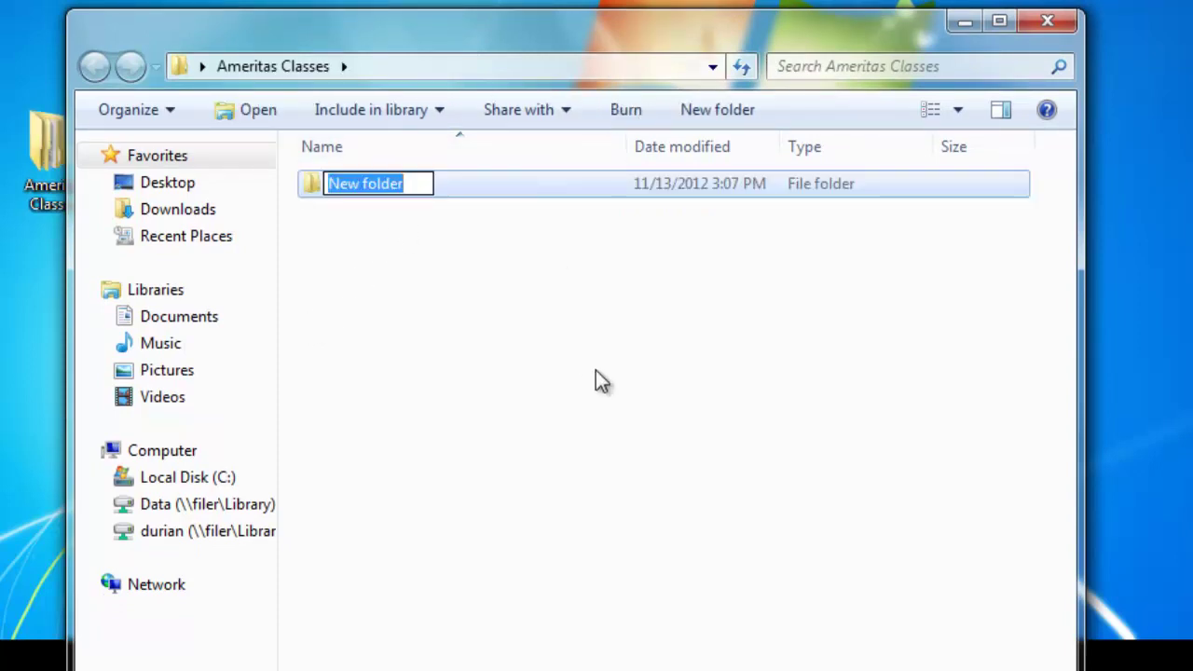
text(Englisg)
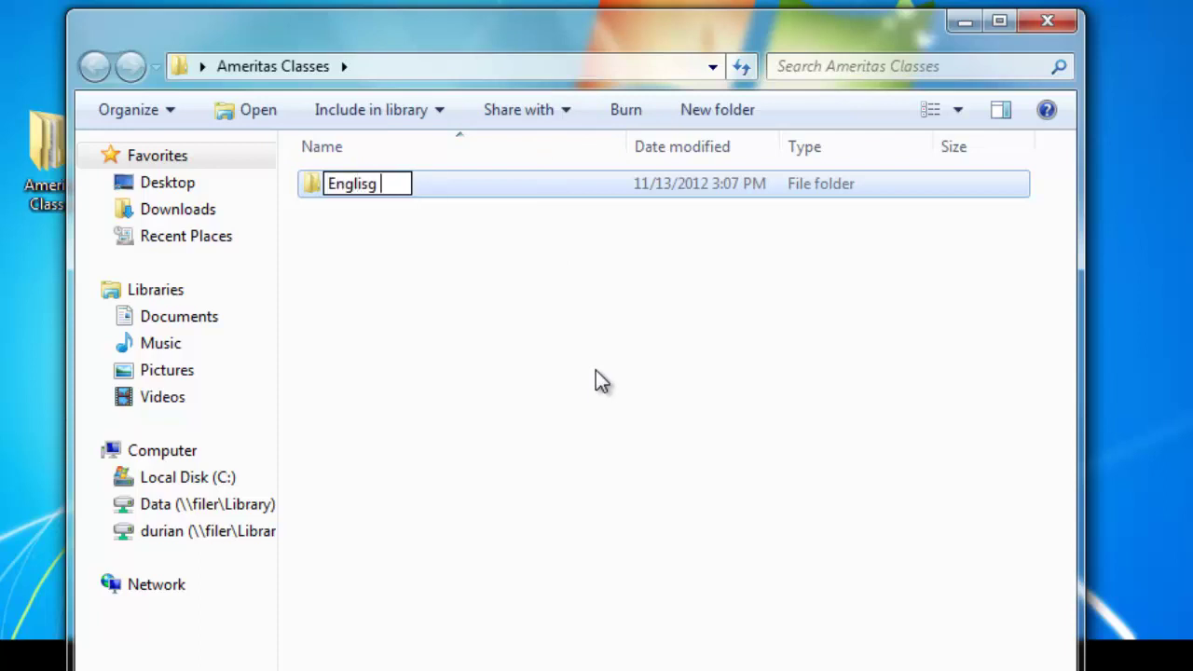
key(BackSpace)
key(BackSpace)
text(h 101)
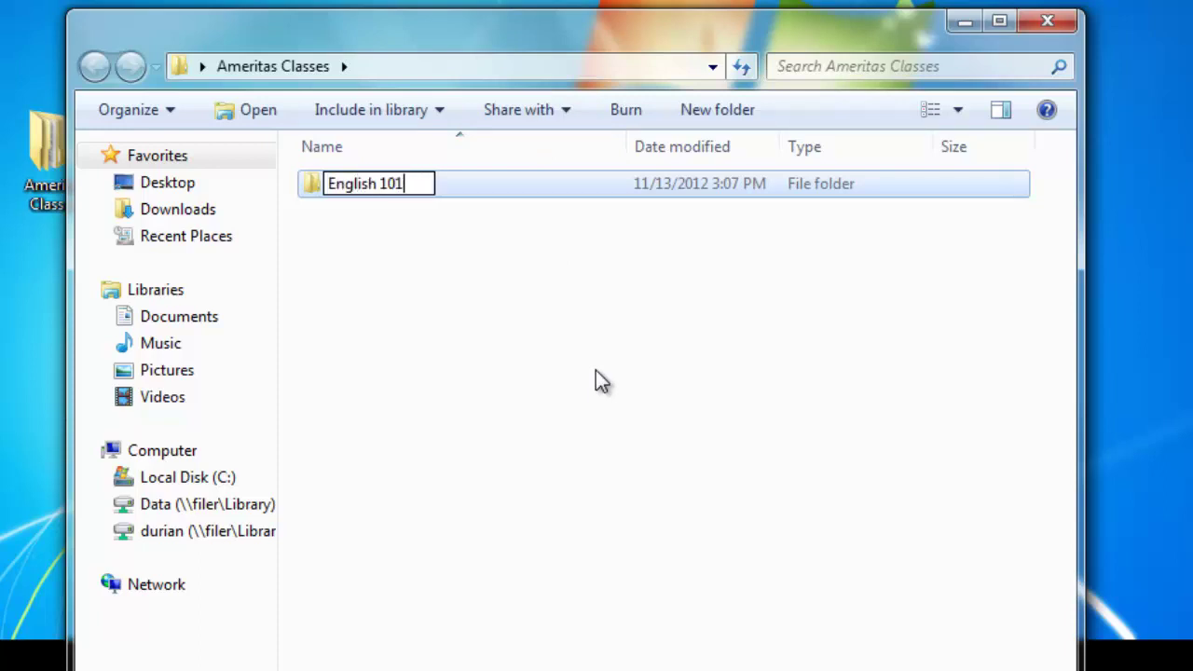
key(Return)
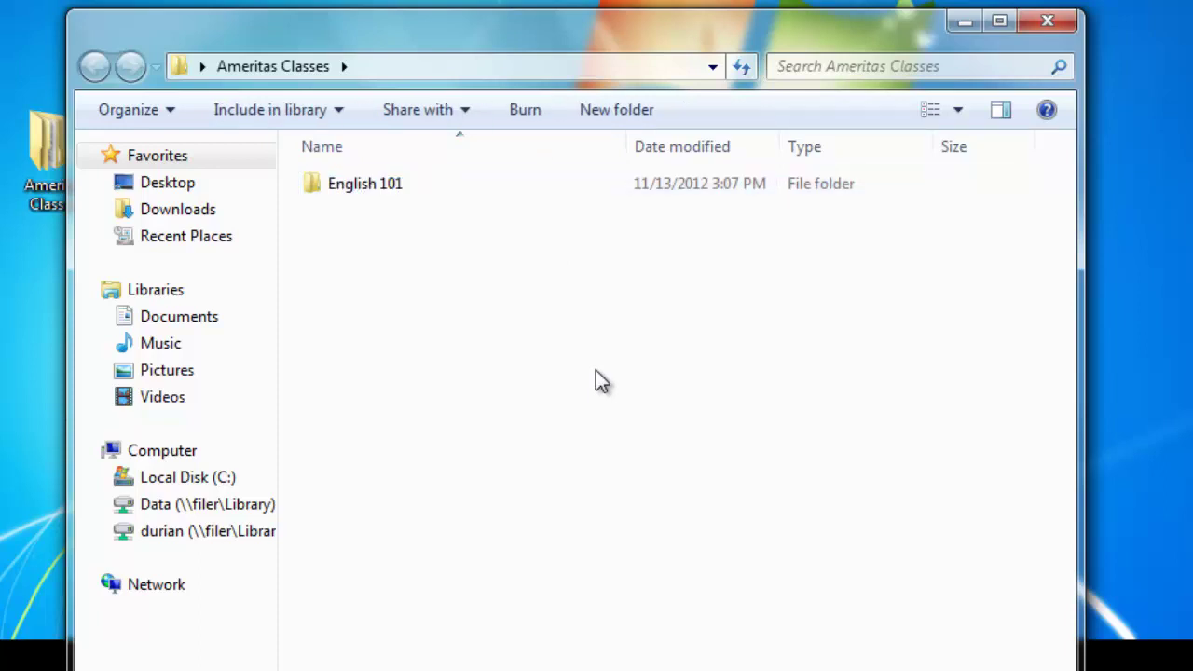
Step: Create a second folder named Math 300 in Ameritas Classes
click(615, 110)
text(Math)
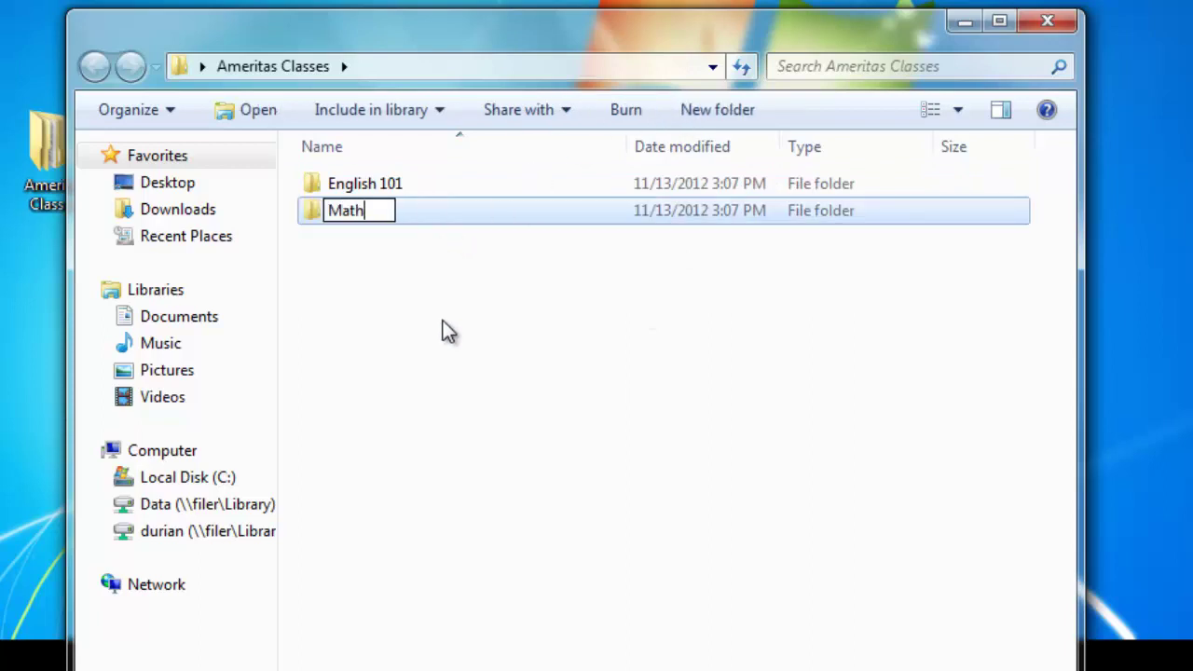
text( 300)
key(Return)
click(444, 323)
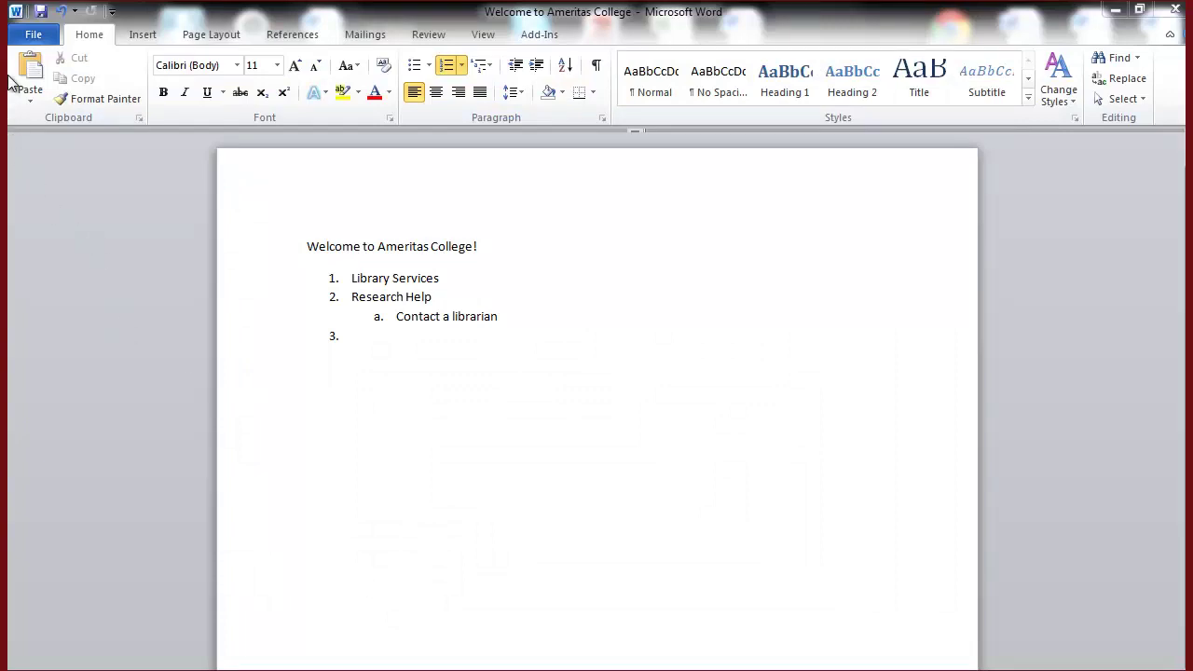
Step: Save the document as Paper1 in Desktop > Ameritas Classes > English 101
click(33, 35)
click(74, 86)
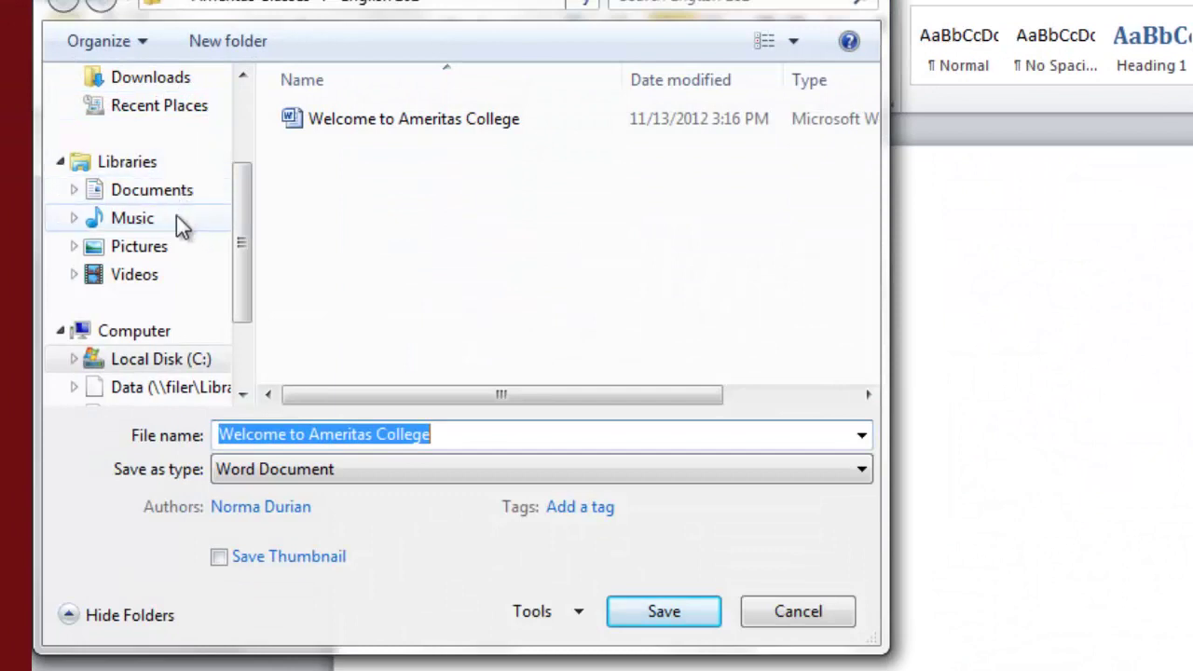
drag(241, 248, 240, 80)
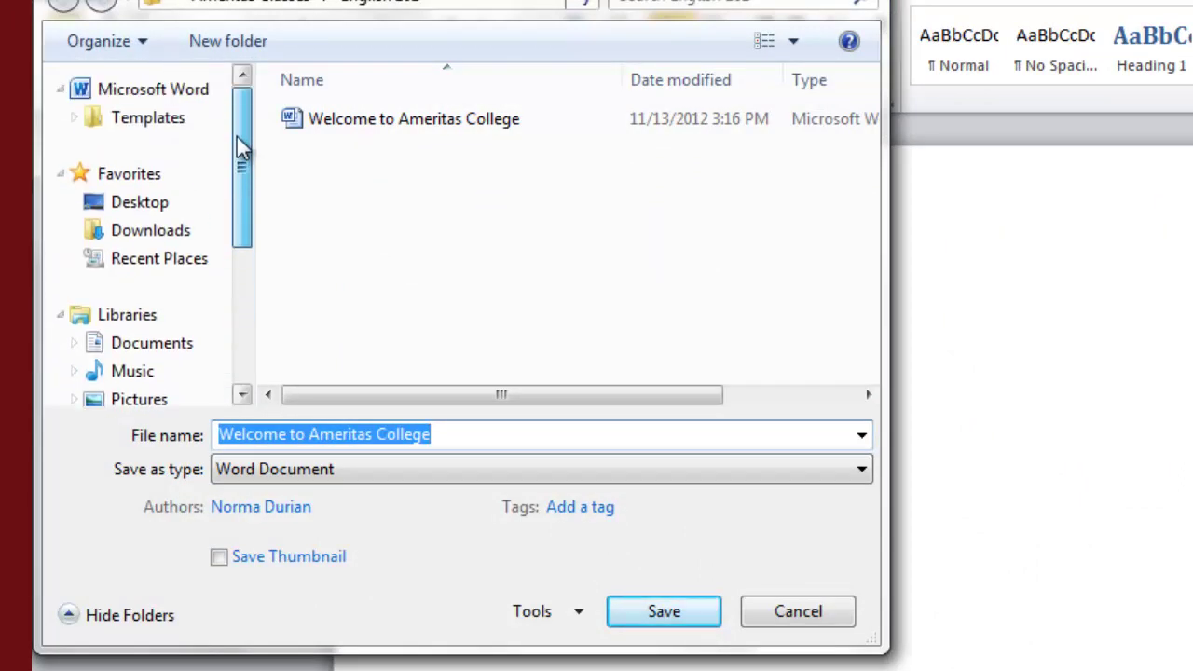
click(152, 213)
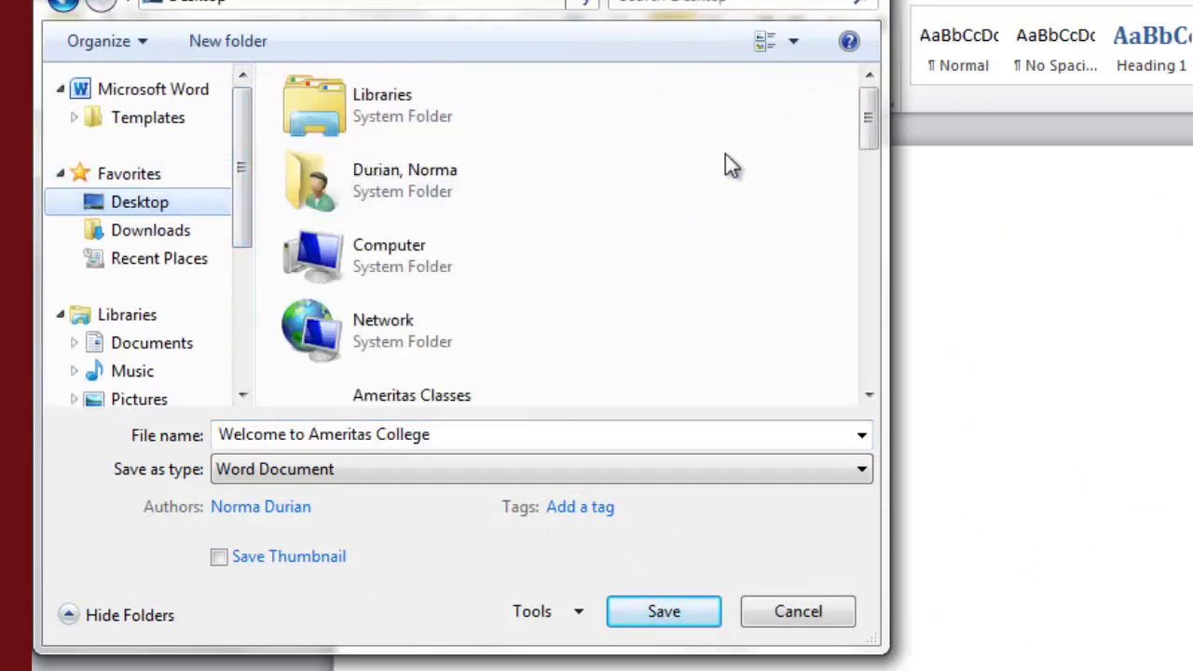
drag(871, 108, 870, 117)
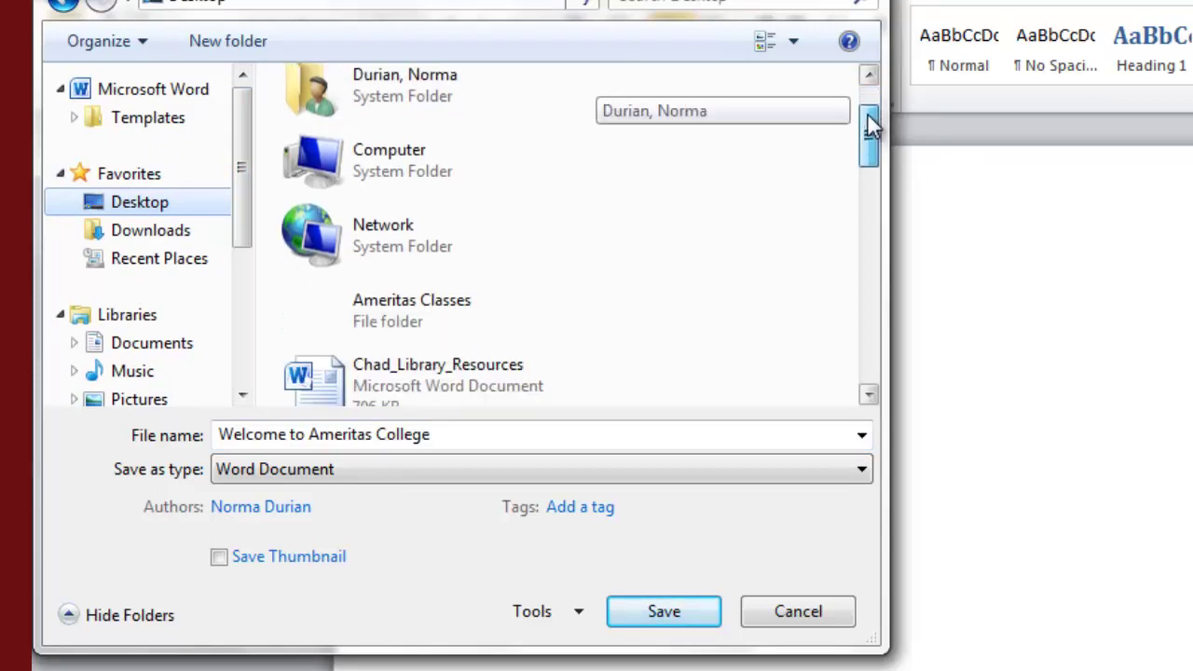
double_click(374, 326)
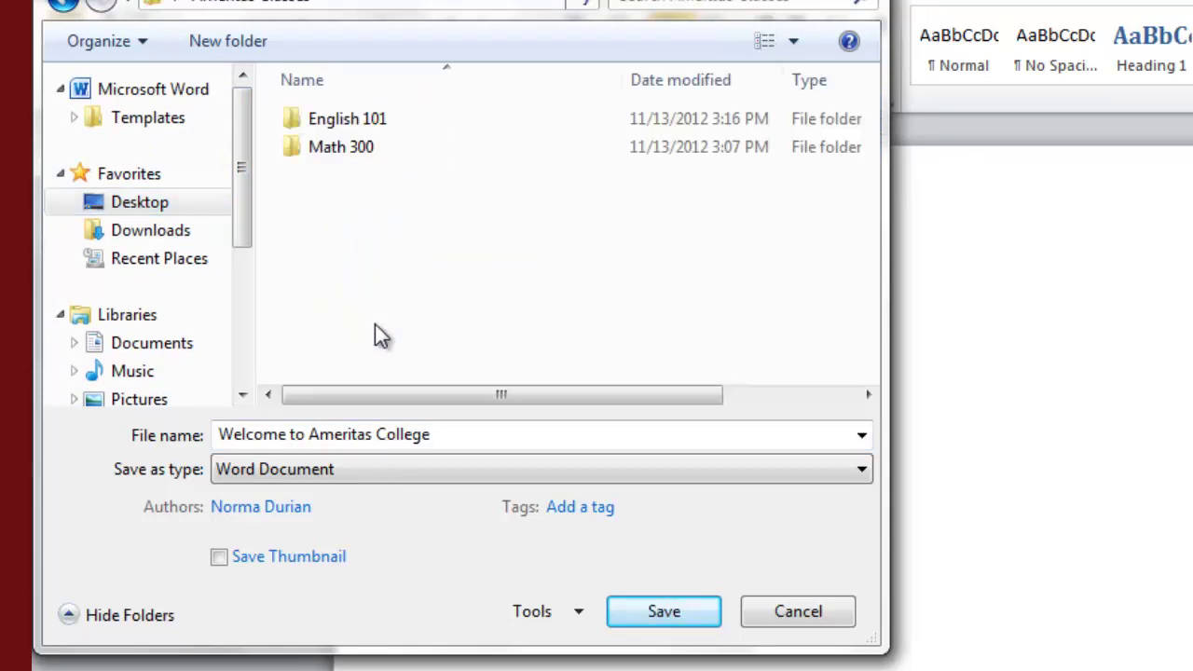
double_click(354, 117)
drag(436, 434, 127, 445)
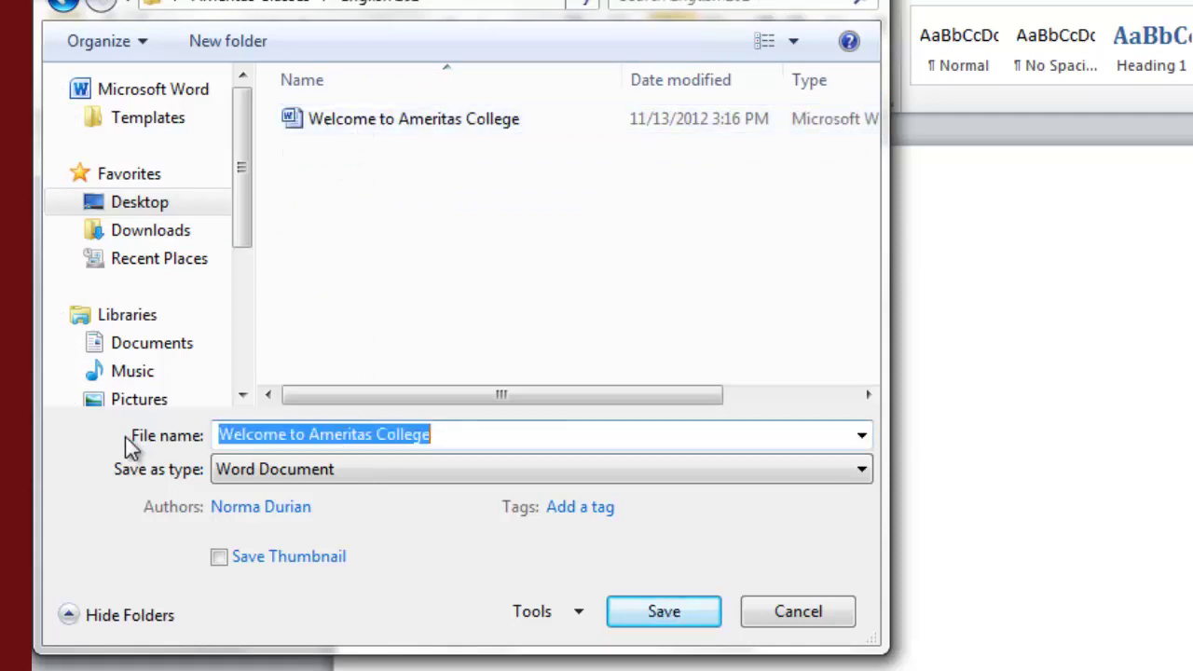
text(p)
key(BackSpace)
text(Paper1)
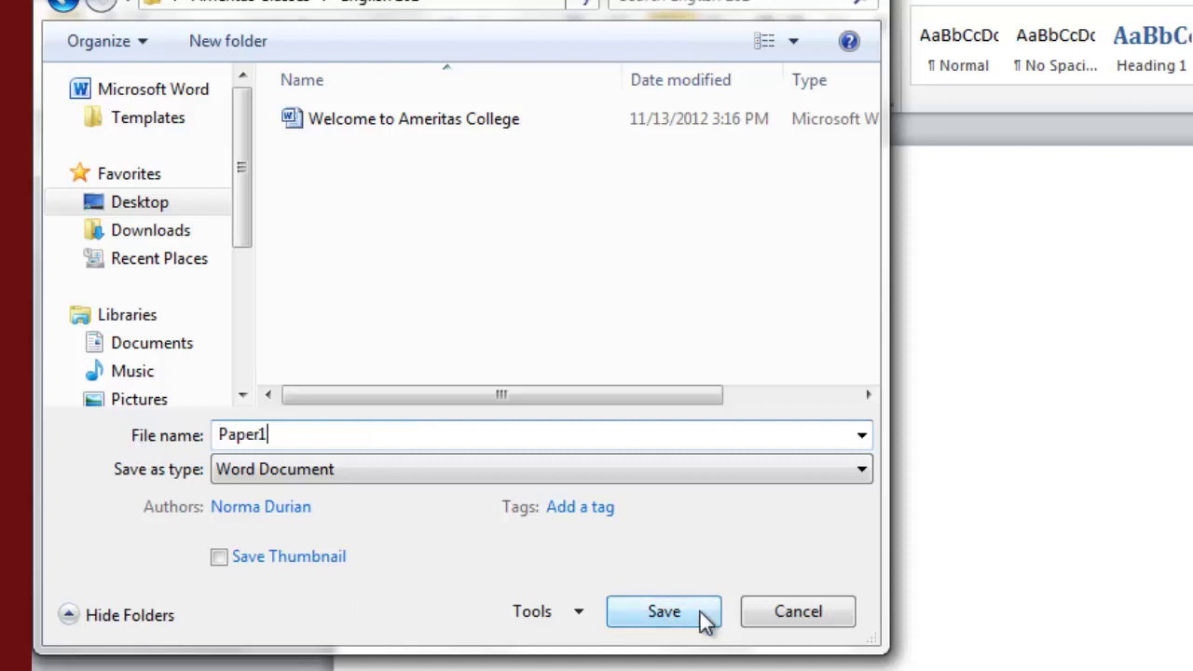
click(663, 611)
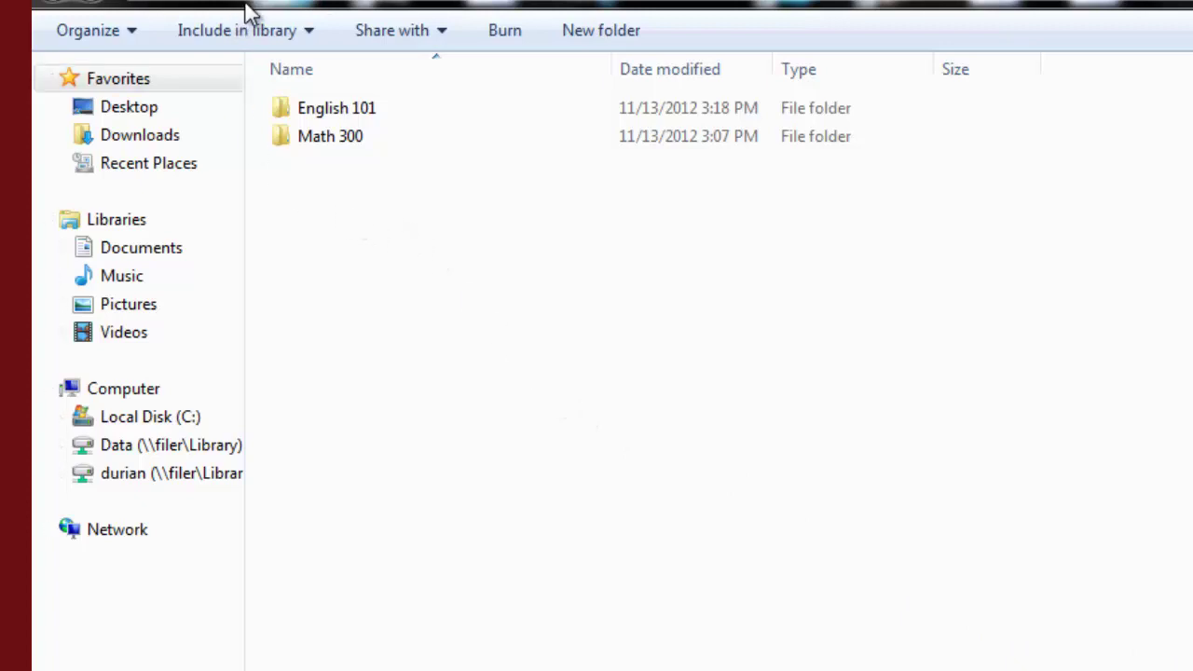
Step: Open English 101 to confirm Paper1 sits beside the Welcome to Ameritas College file
double_click(343, 116)
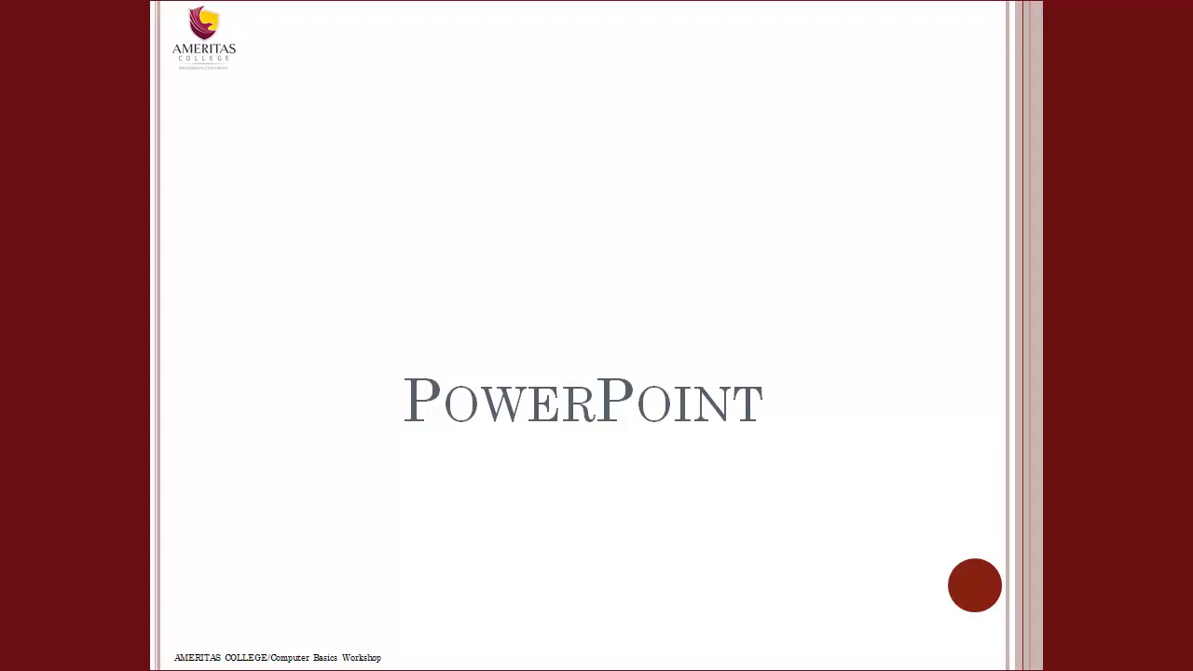
Step: Advance the tutorial to the 'To Access Microsoft PowerPoint' slide
key(Right)
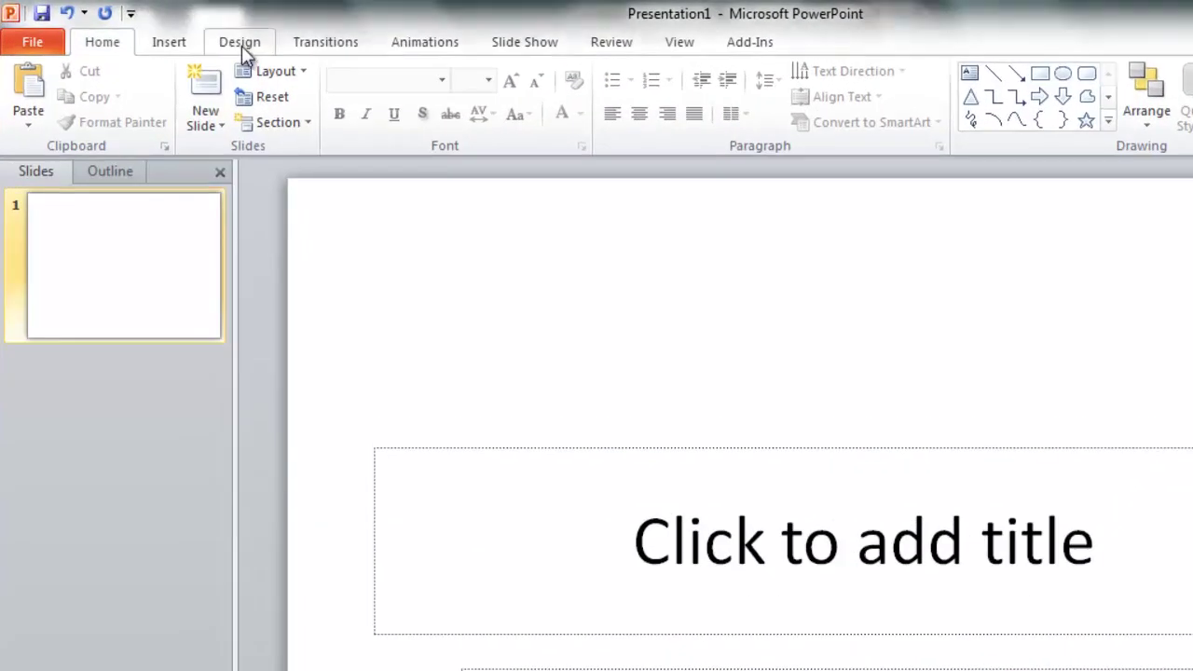
Step: Apply the black design theme with the patterned grey band to the presentation
click(240, 43)
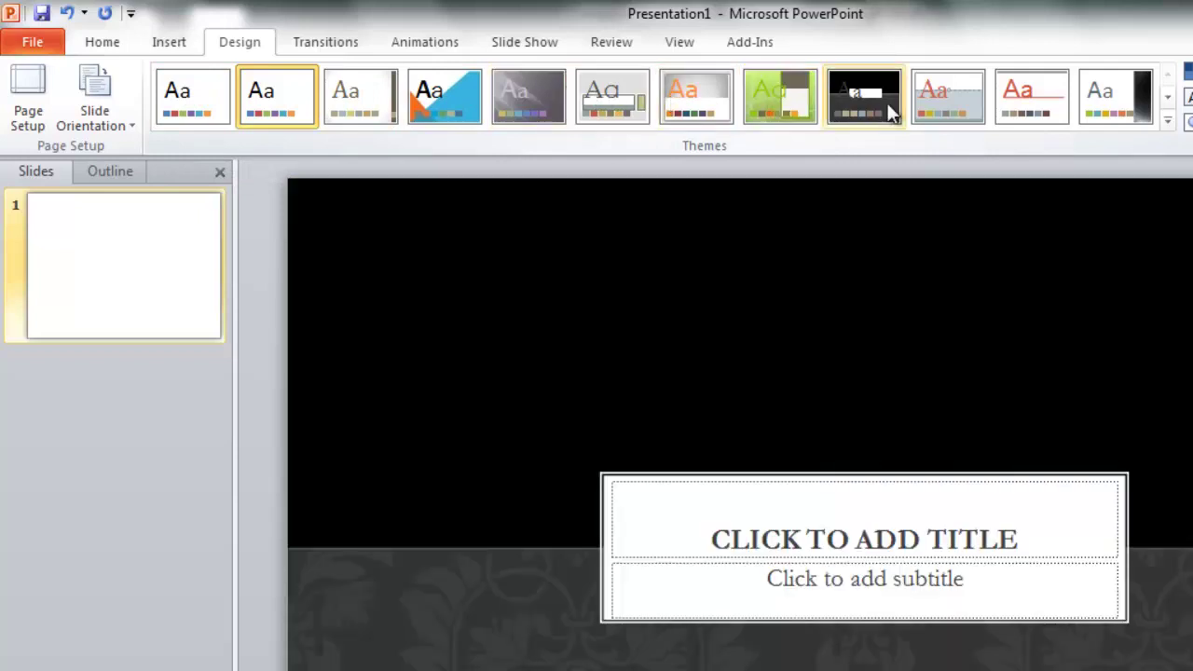
click(890, 112)
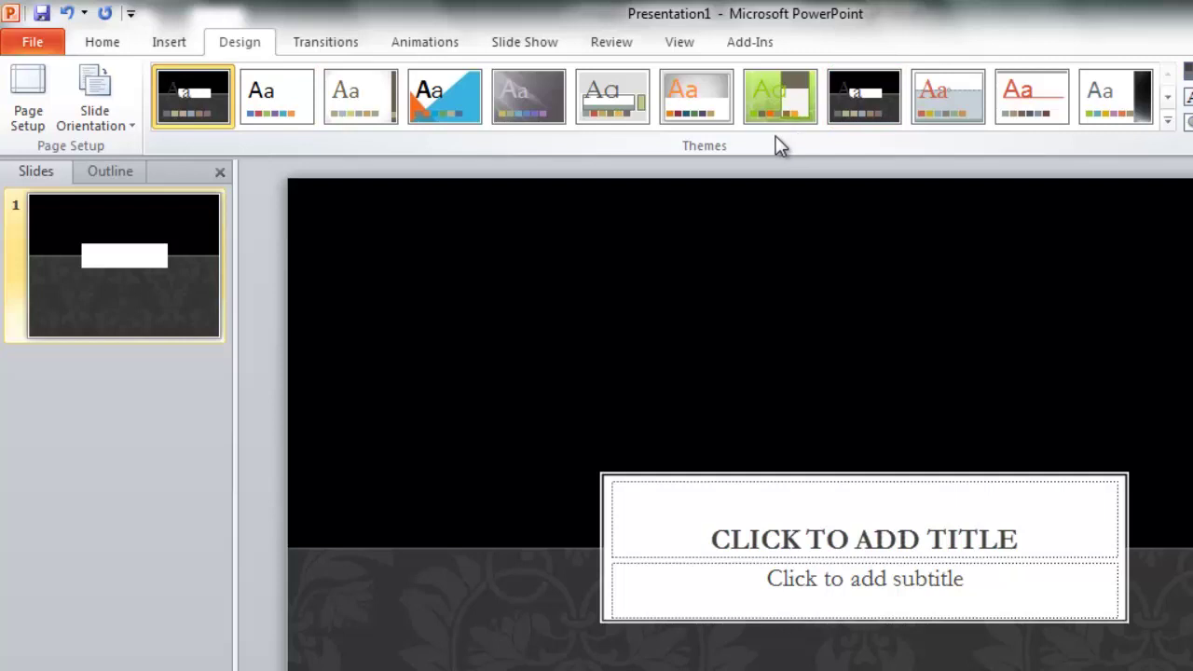
Step: Insert a new slide with the BlackTie Comparison layout: a title and two text columns
click(90, 44)
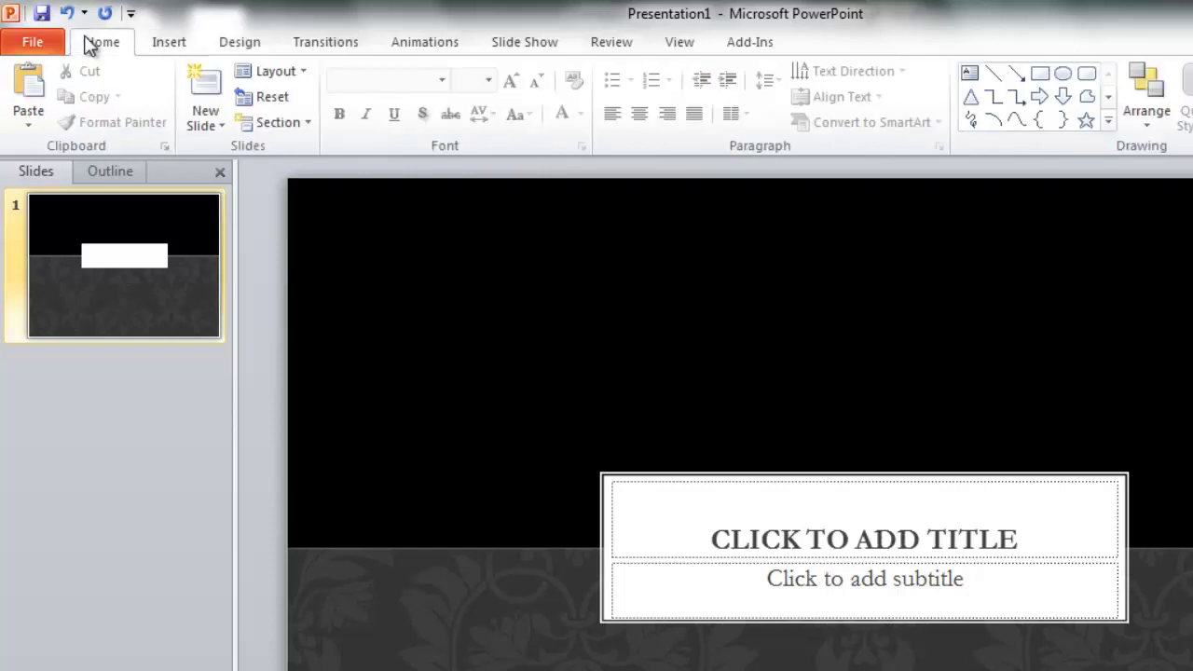
click(222, 126)
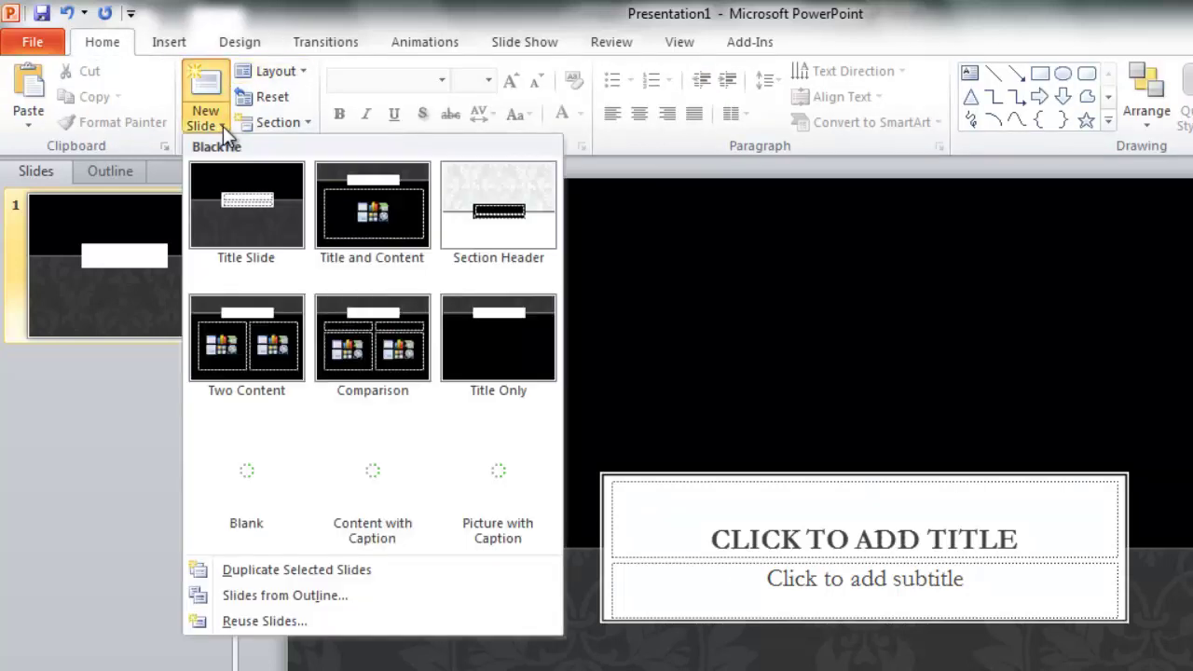
click(386, 360)
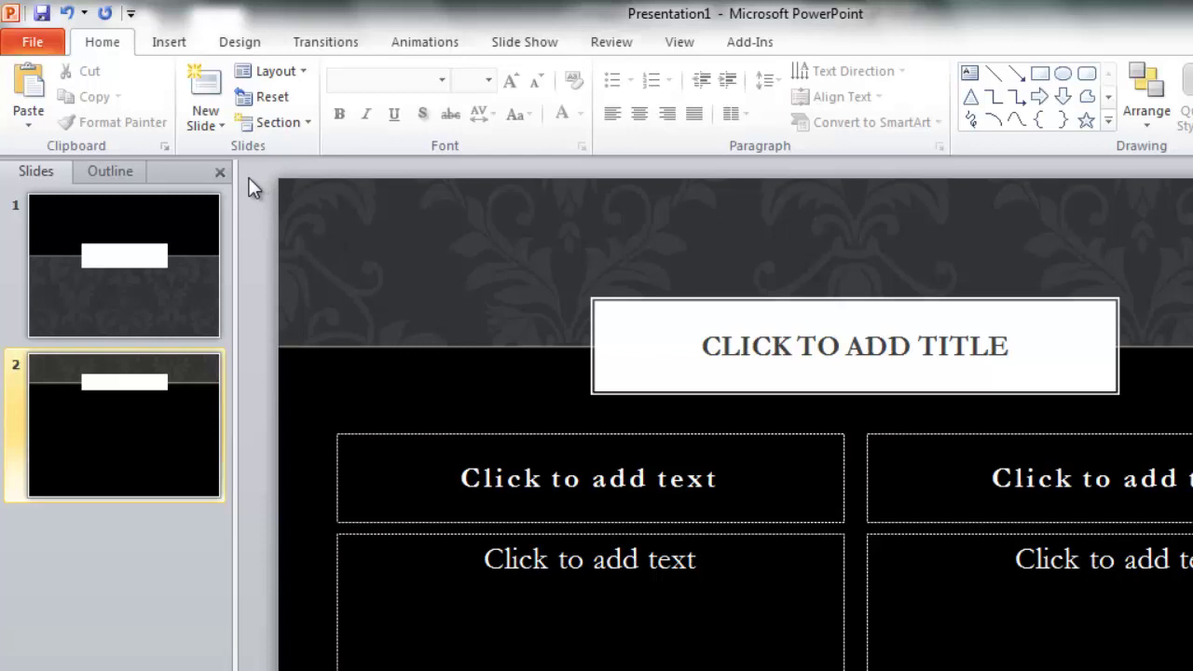
Step: Insert the Chrysanthemum sample picture into the second slide's left comparison column
click(159, 47)
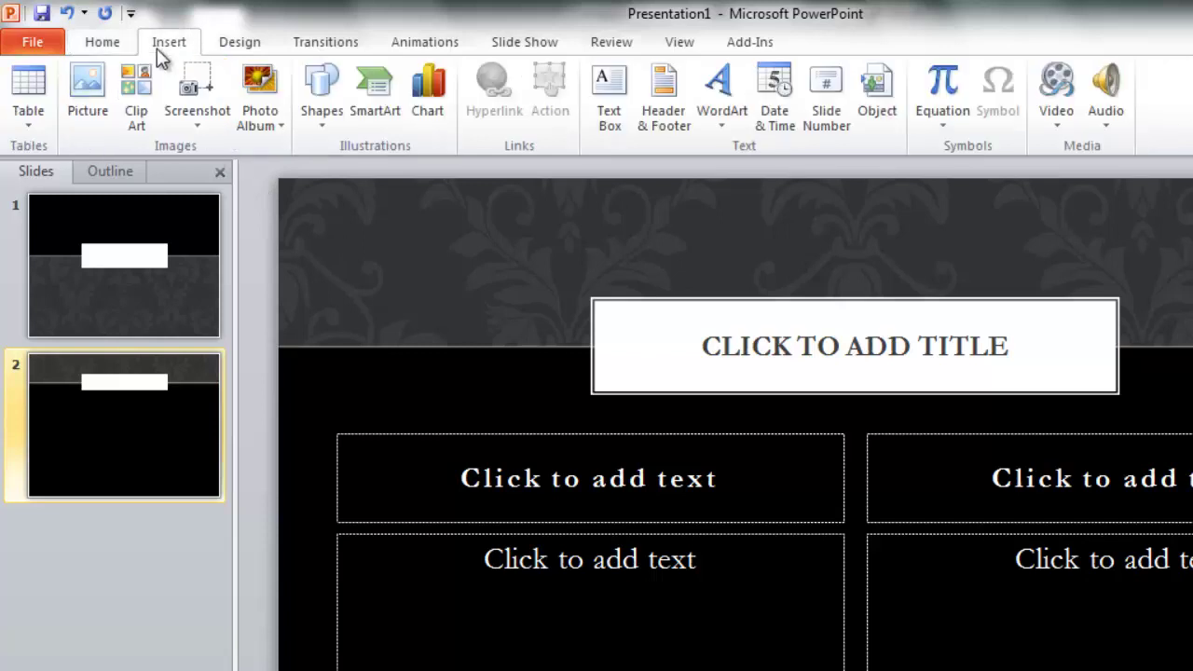
click(86, 92)
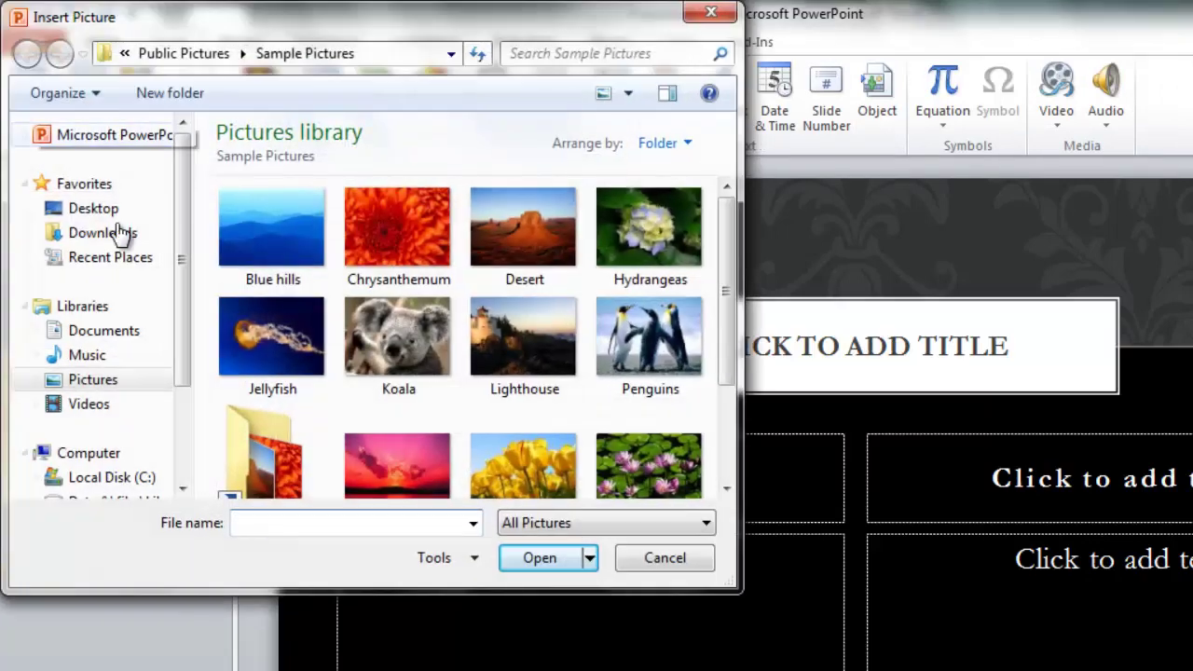
mouse_move(405, 218)
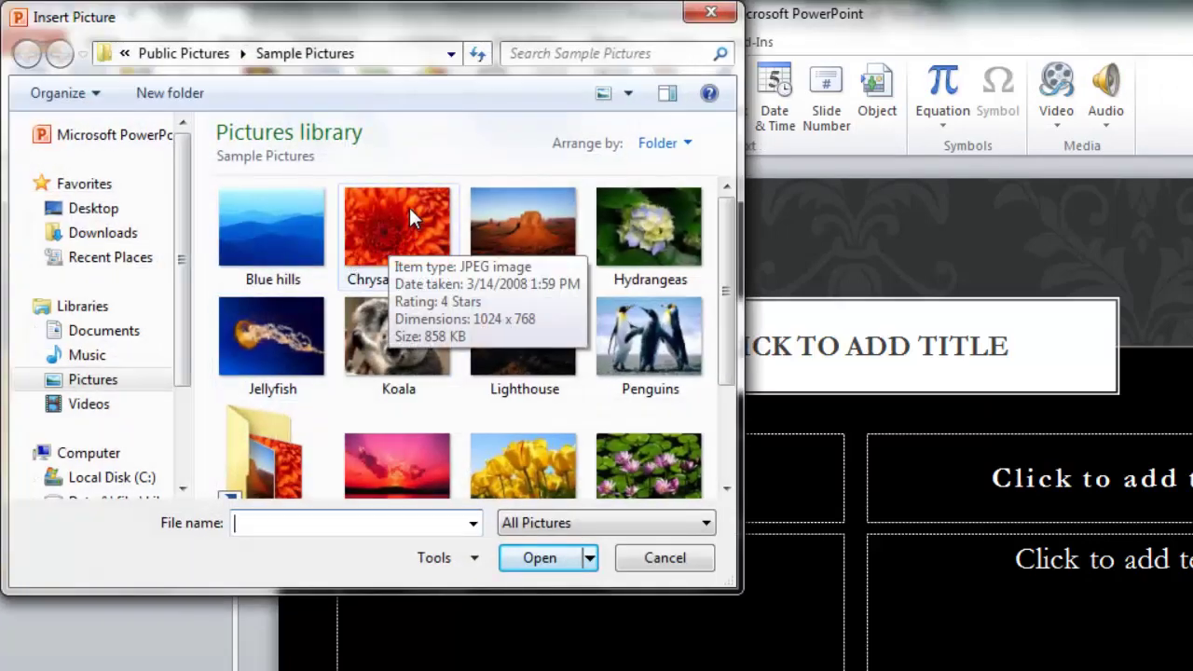
double_click(396, 247)
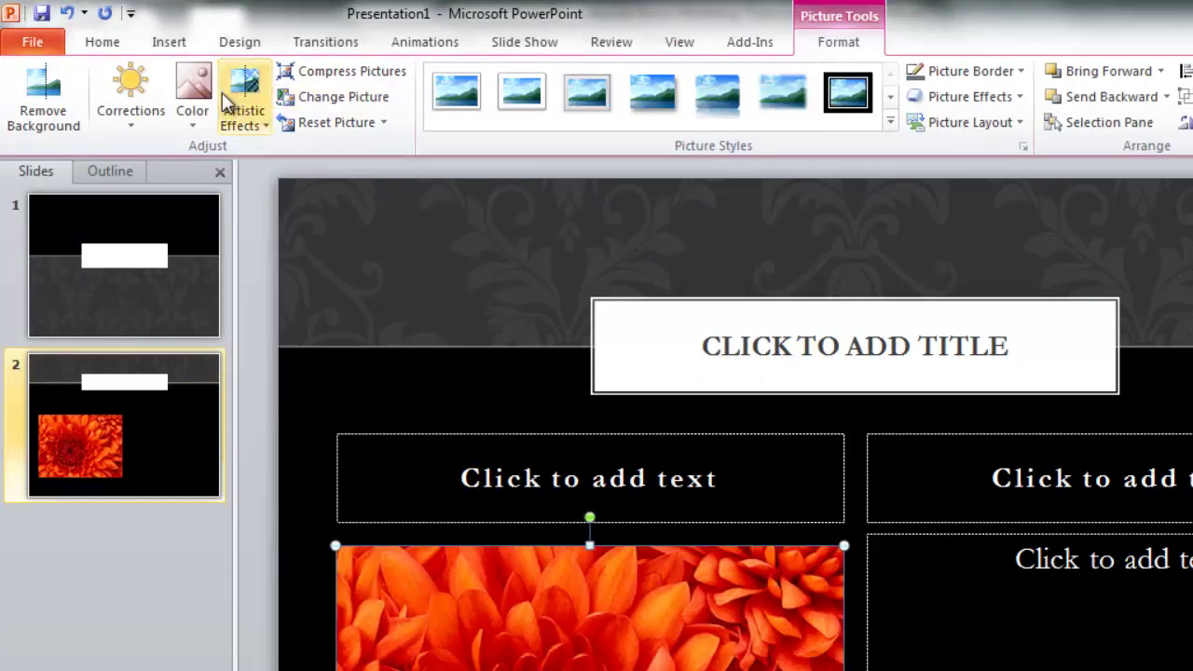
click(174, 43)
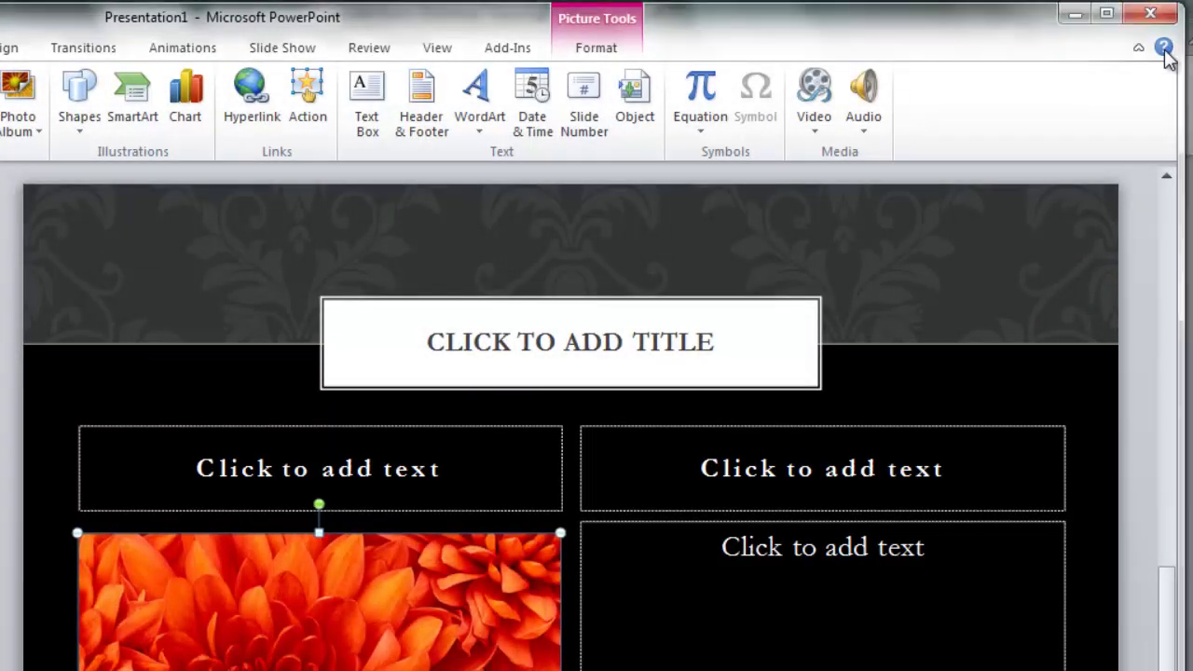
Step: Open PowerPoint Help from the ? button at the right of the ribbon
click(1164, 48)
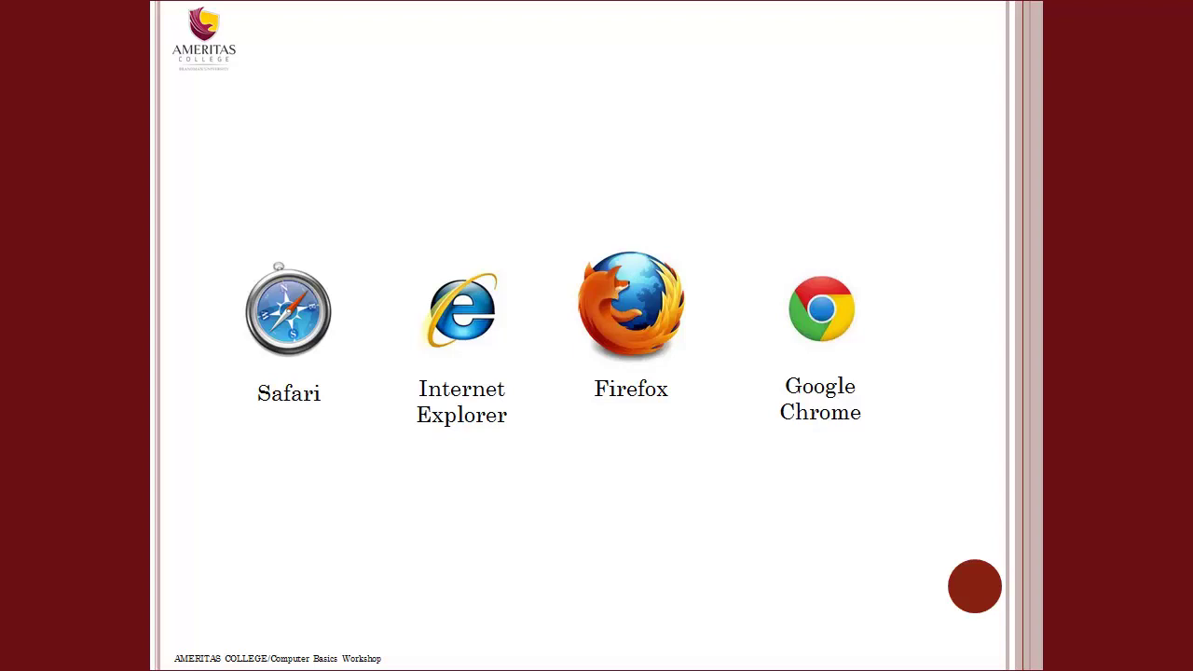
Step: Advance the slideshow to spotlight Internet Explorer, Firefox, then Google Chrome
key(Right)
key(Right)
key(Right)
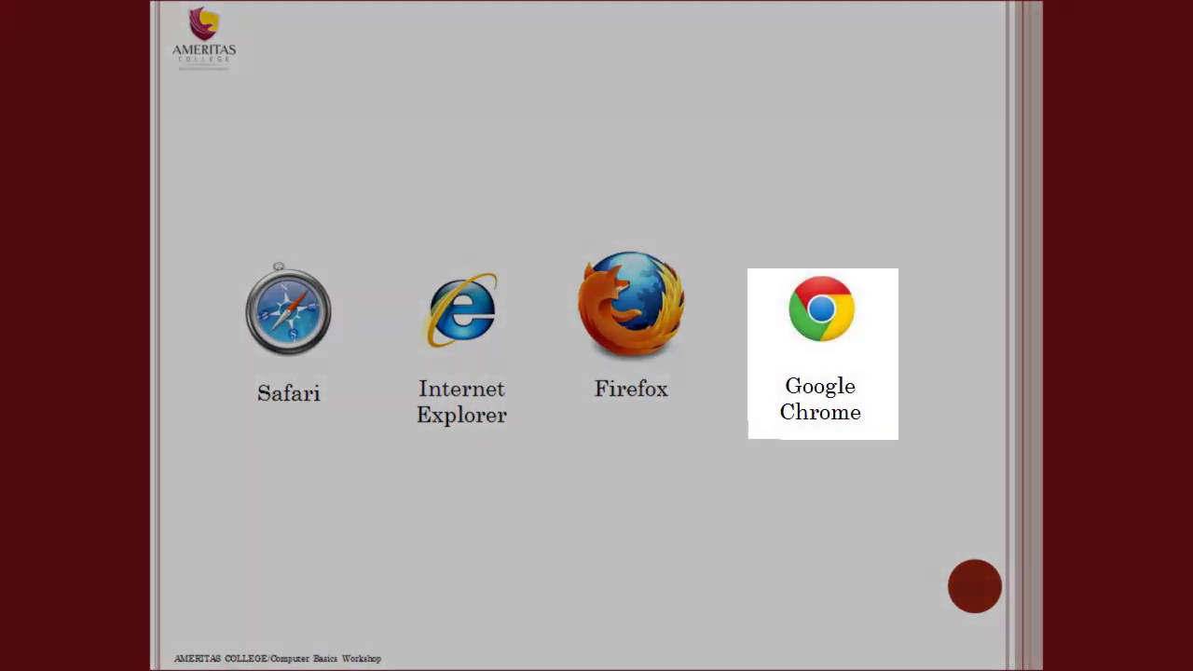
key(Right)
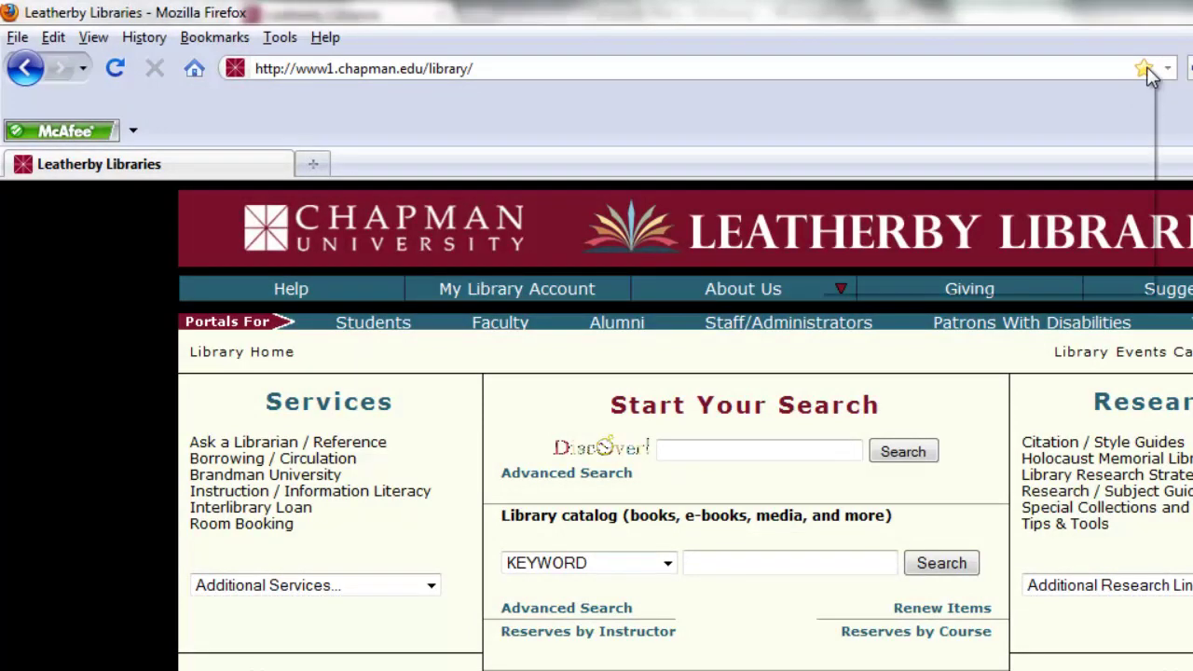
Step: Bookmark the Leatherby Libraries page into the Bookmarks Toolbar folder
click(1144, 68)
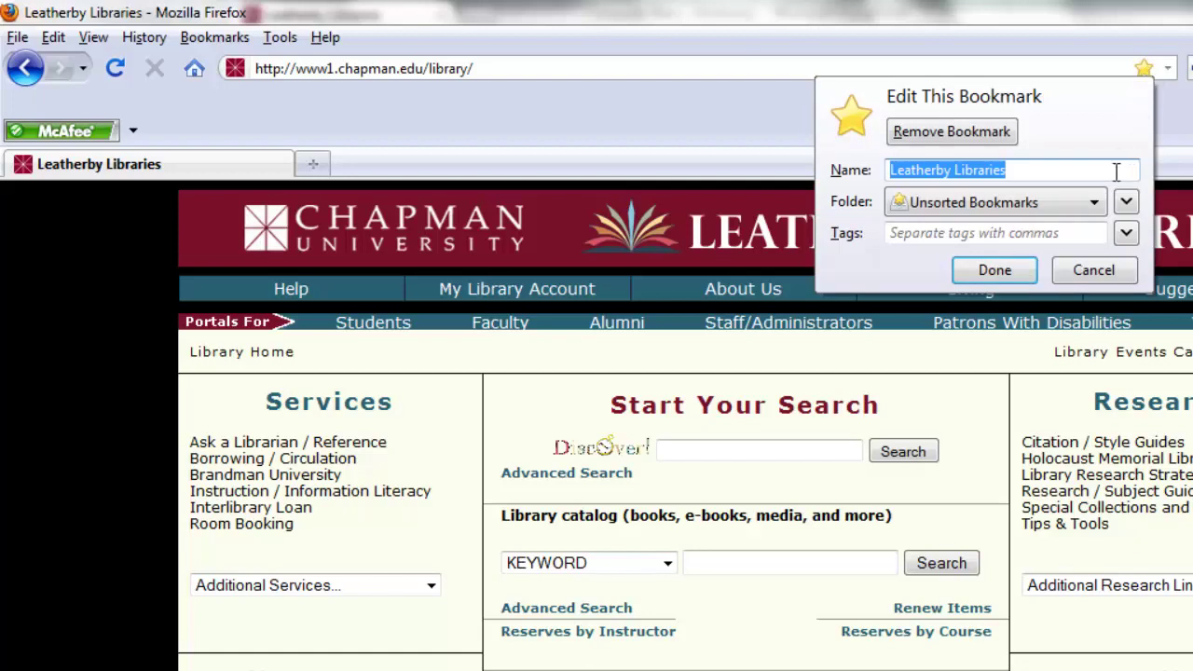
click(1094, 206)
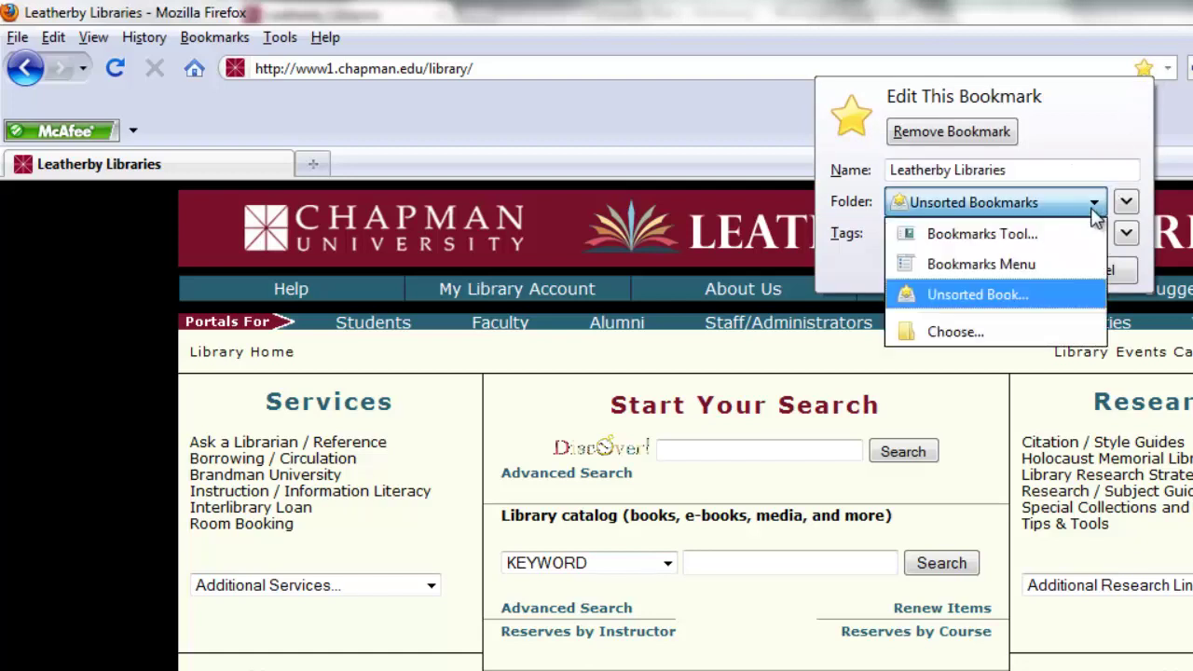
click(1047, 244)
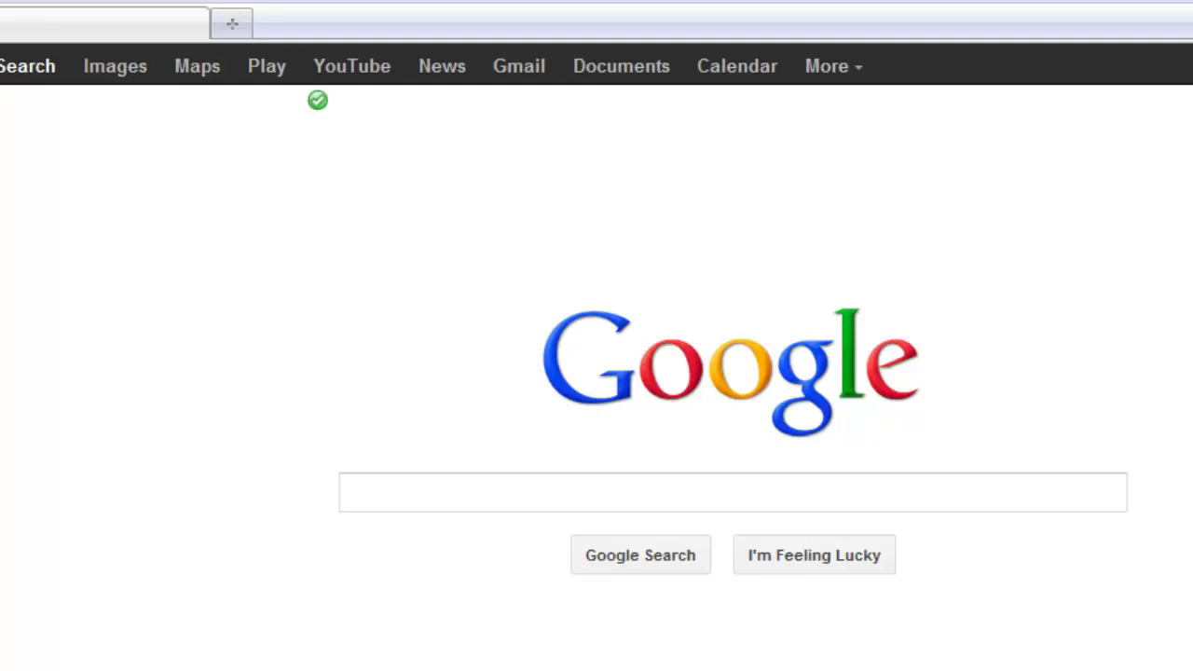
Step: Search Google for 'site:gov mortality rates' to get only .gov results
click(644, 488)
text(site:)
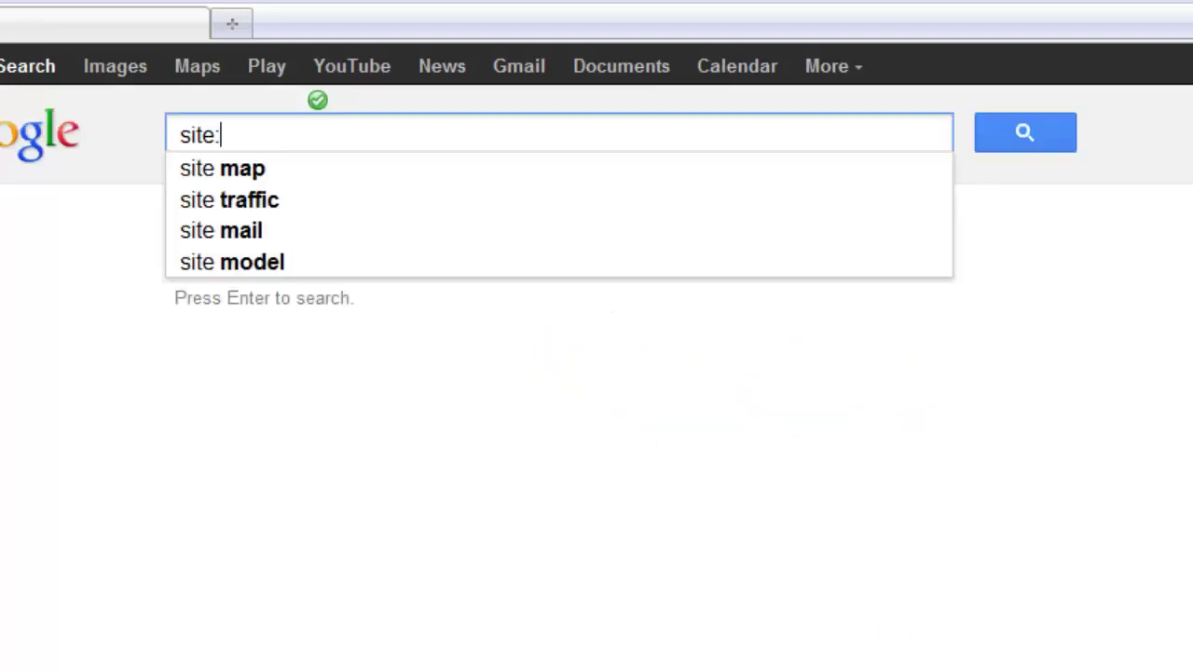
text(gov m)
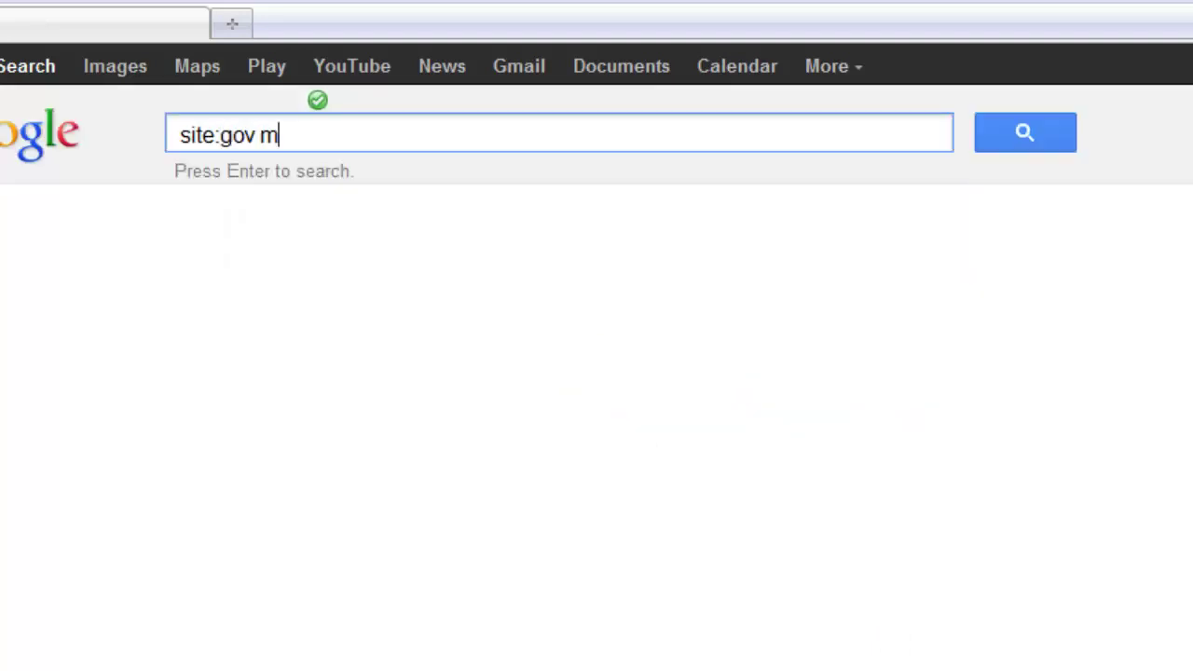
text(ortality rates)
key(Return)
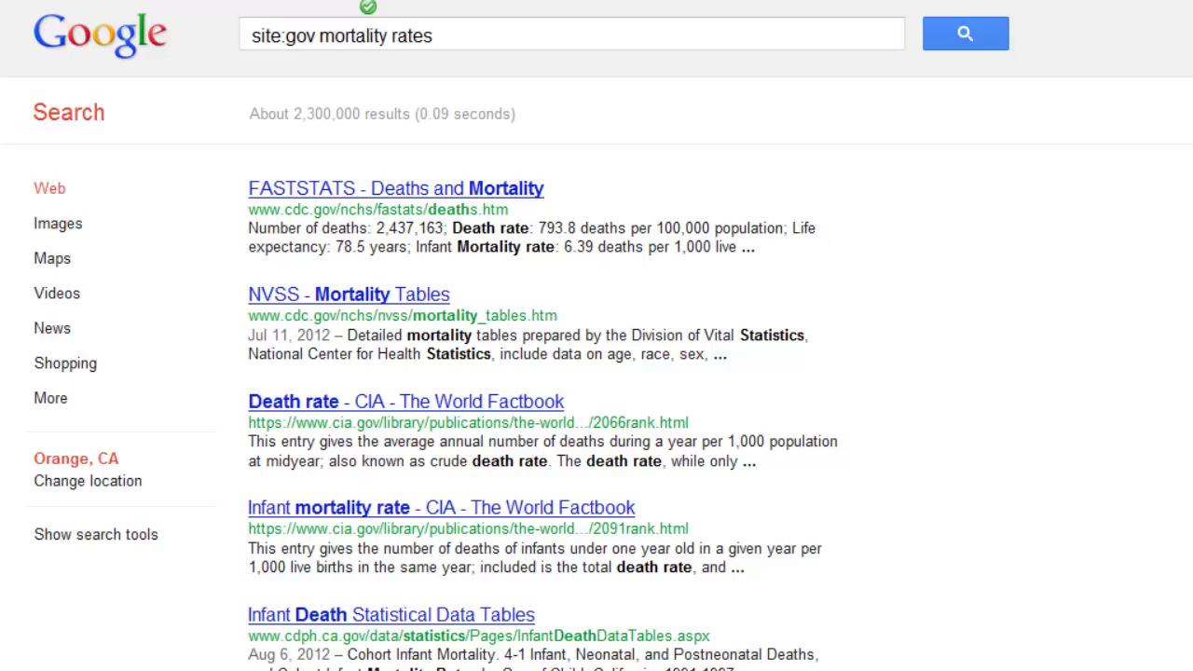
Step: Open Google's Advanced Search page from the settings gear, keeping the current mortality rates query
click(510, 34)
triple_click(510, 34)
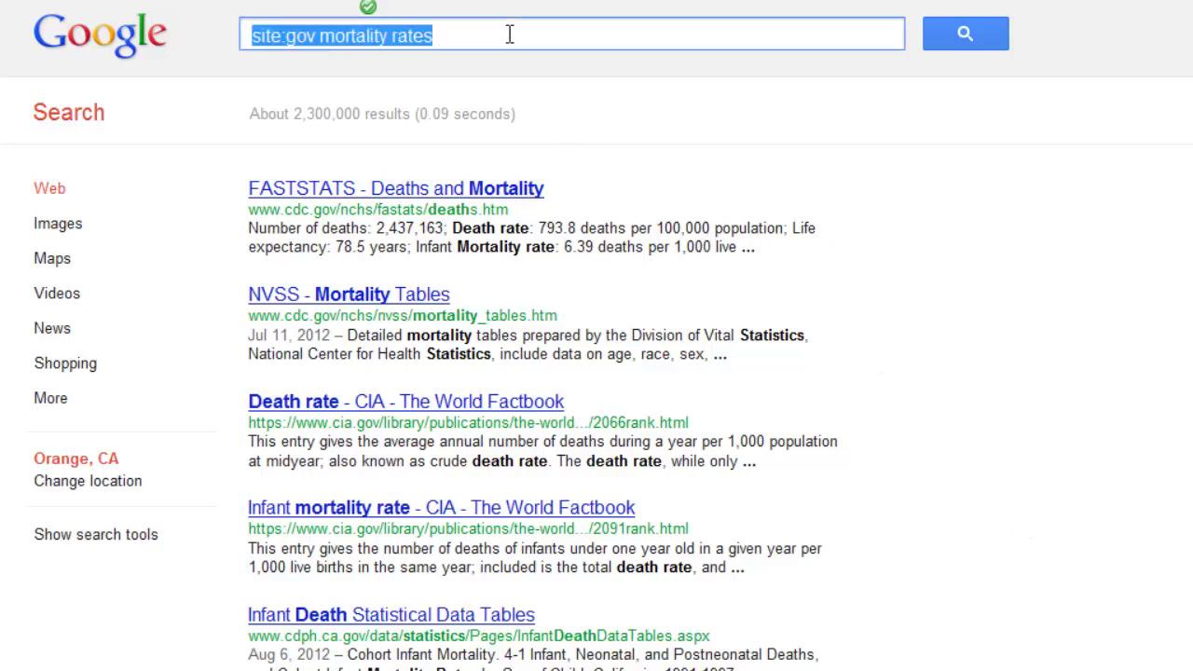
click(509, 34)
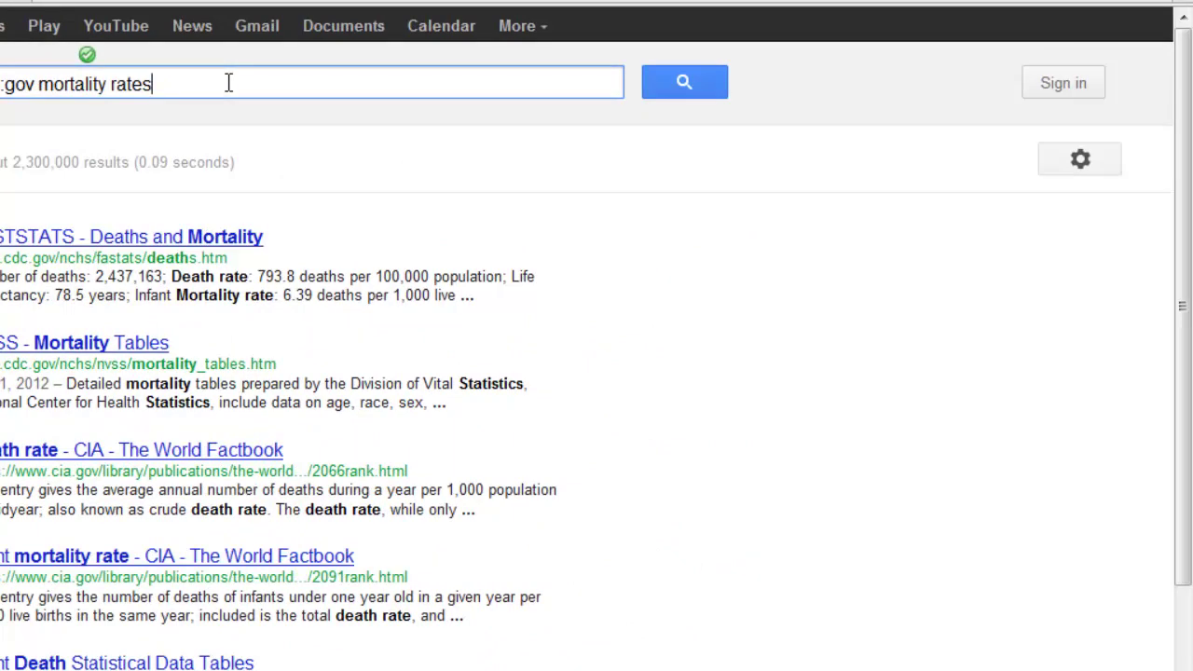
click(1113, 172)
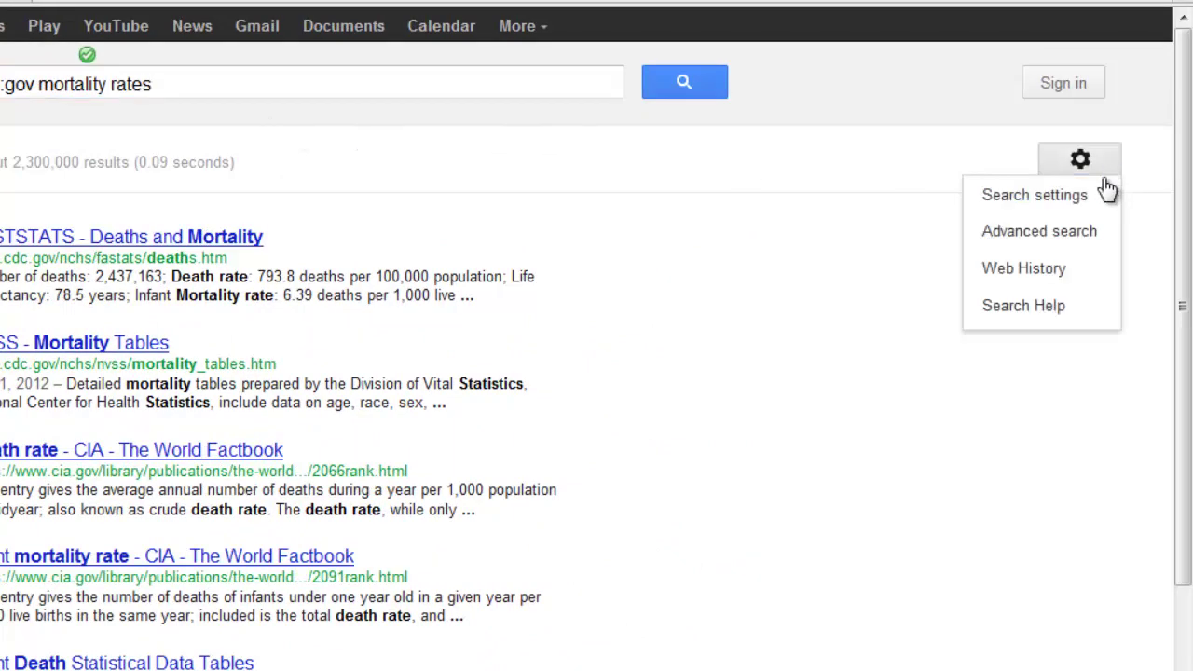
click(1104, 231)
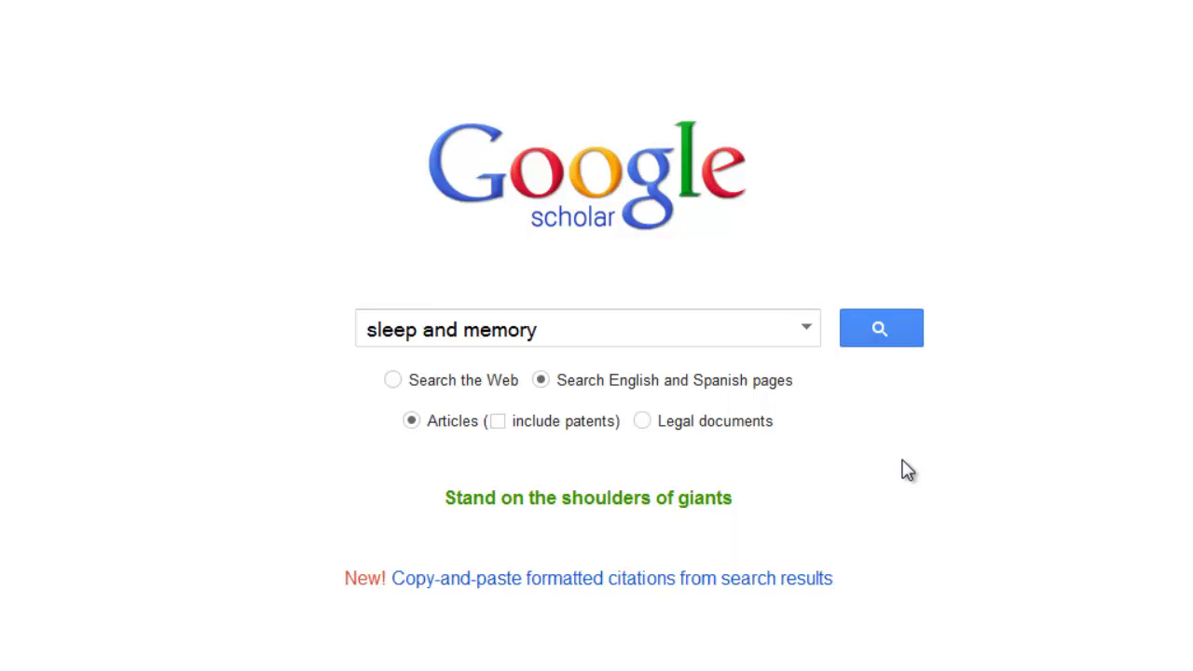
Step: Run the Google Scholar search for 'sleep and memory'
click(881, 333)
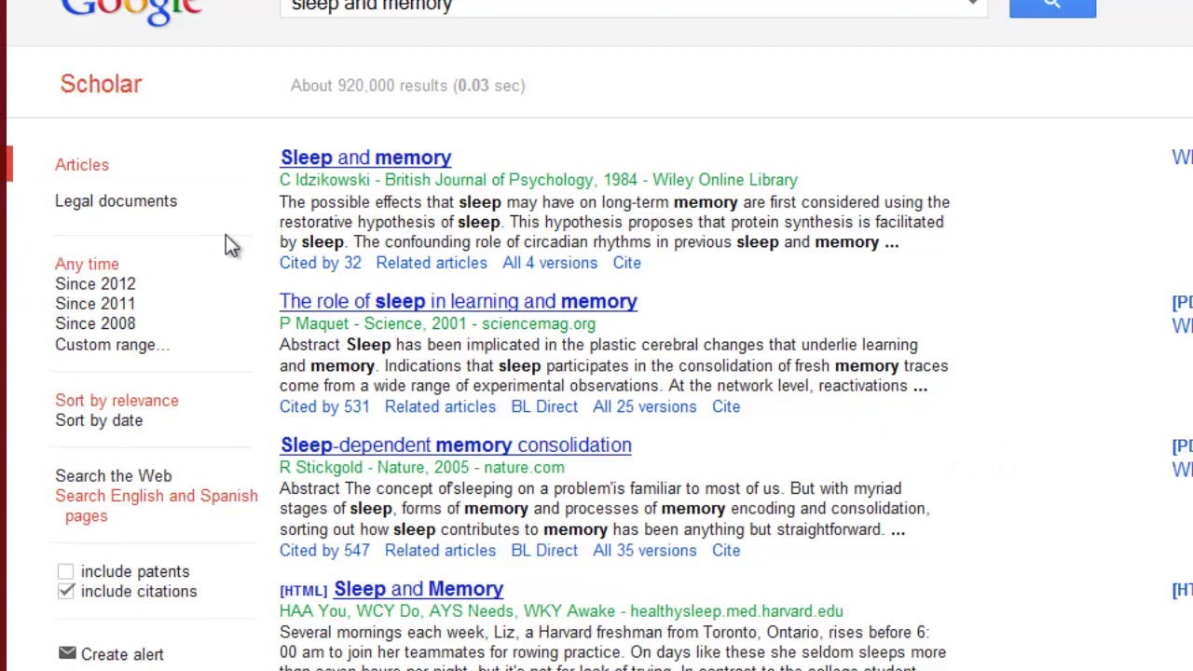
drag(126, 272, 56, 277)
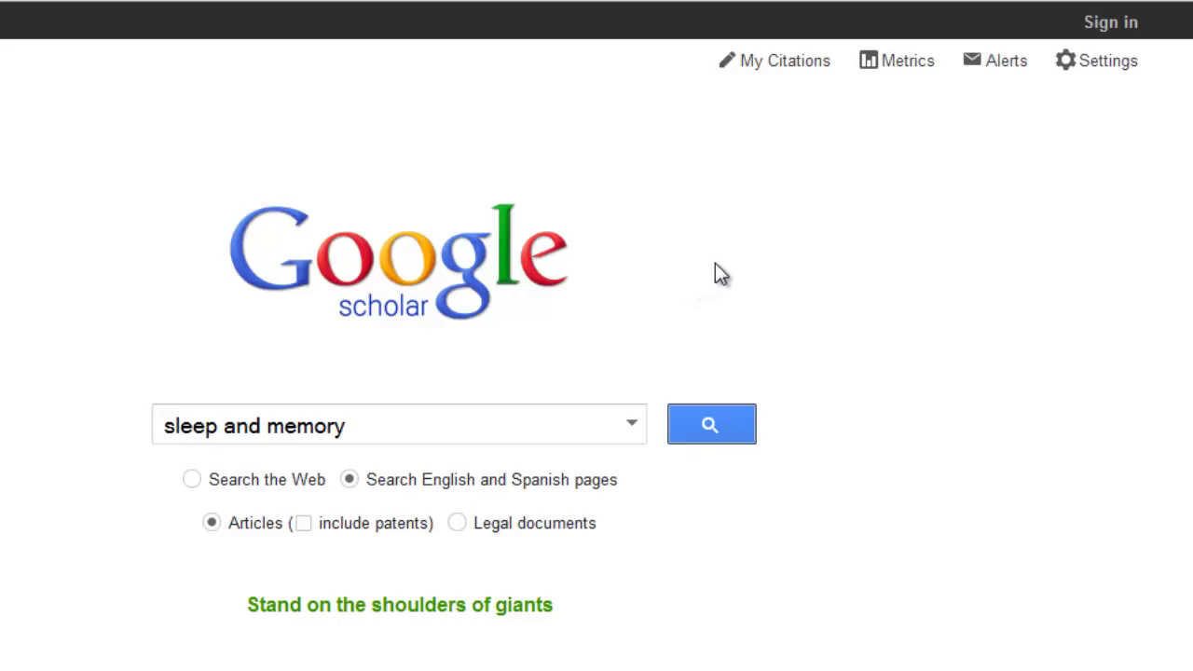
Step: Enable and save Chapman University library links in Scholar settings, then search 'sleep and memory' again
click(1098, 65)
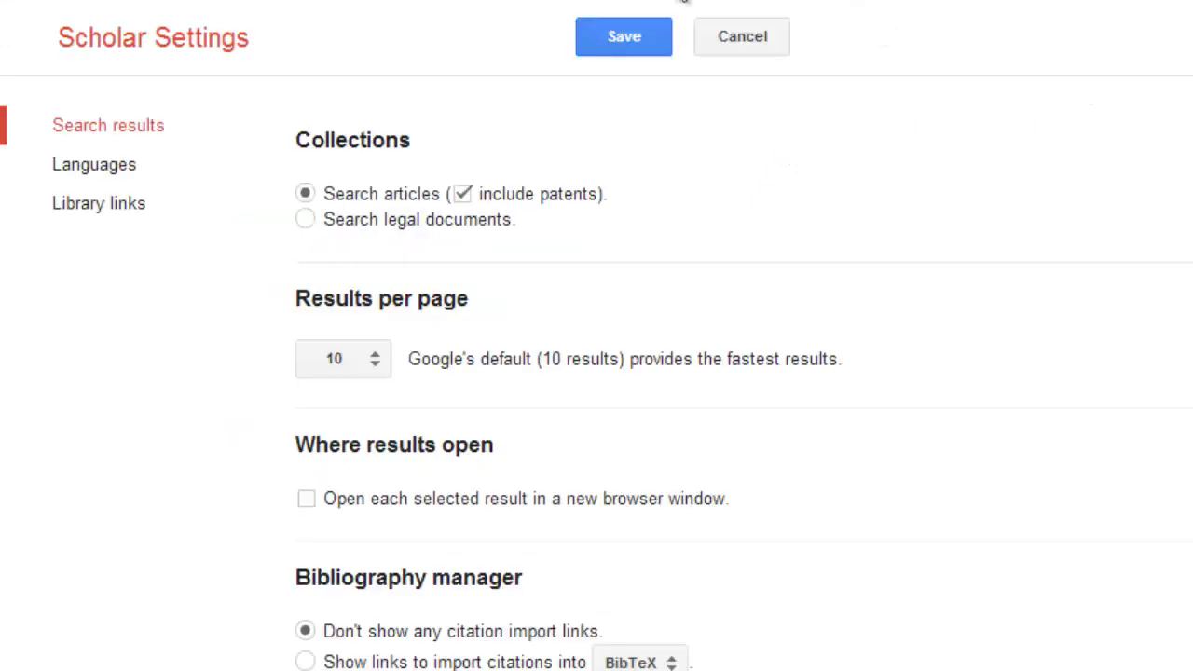
click(110, 213)
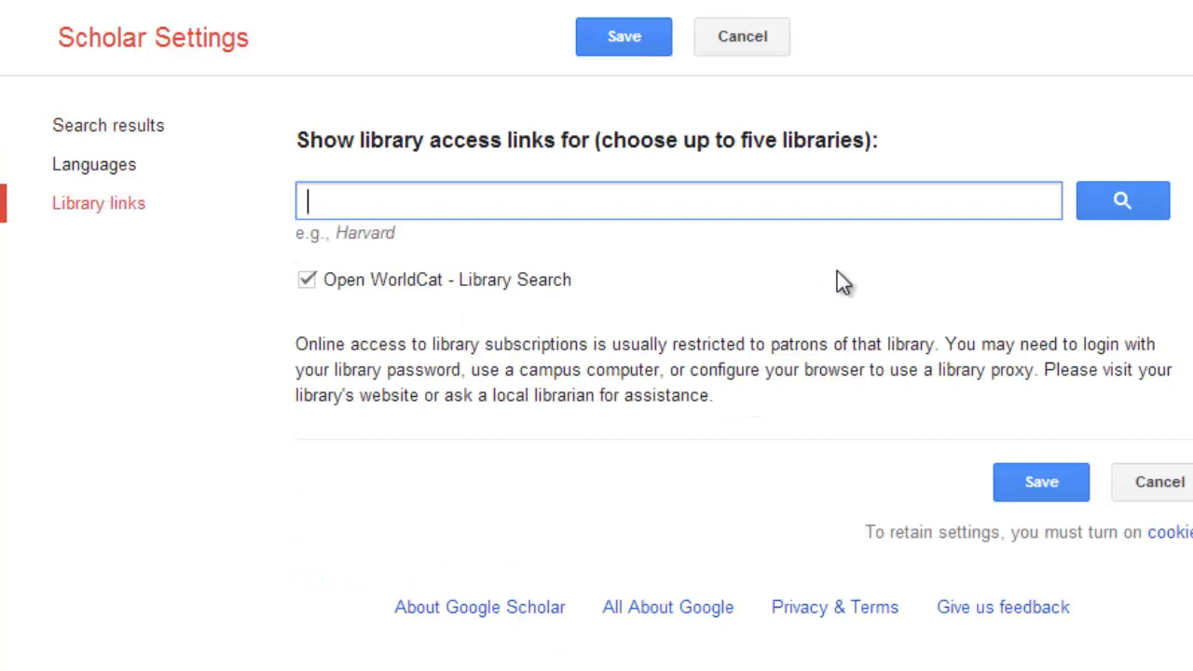
text(chapma)
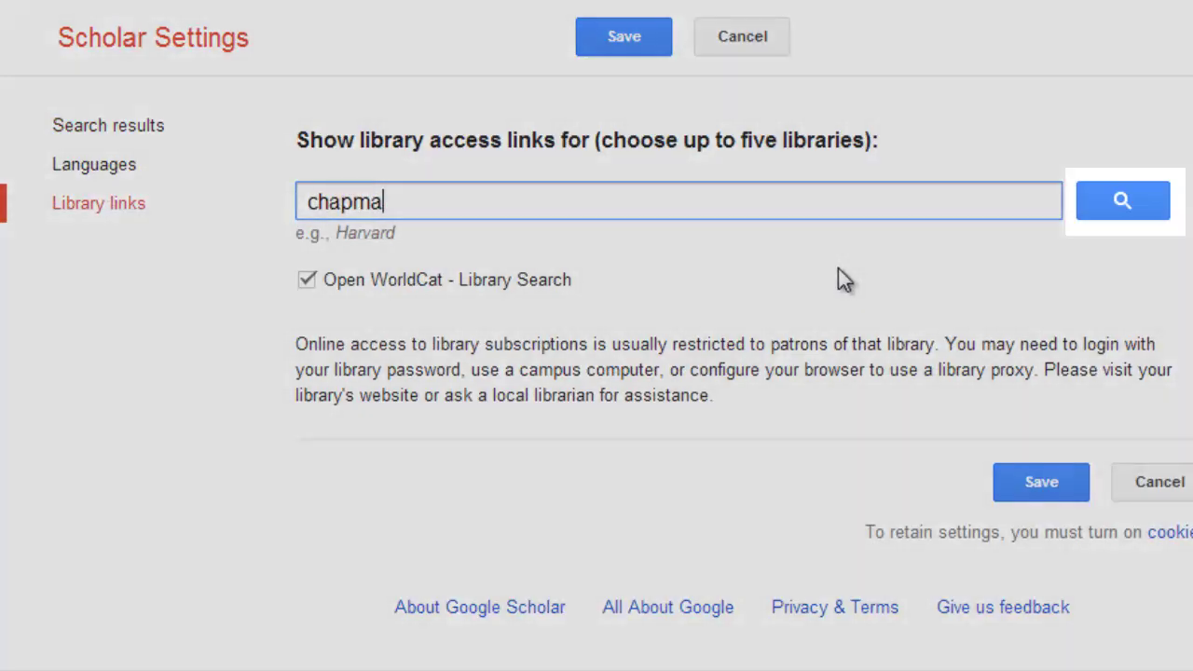
text(n univer)
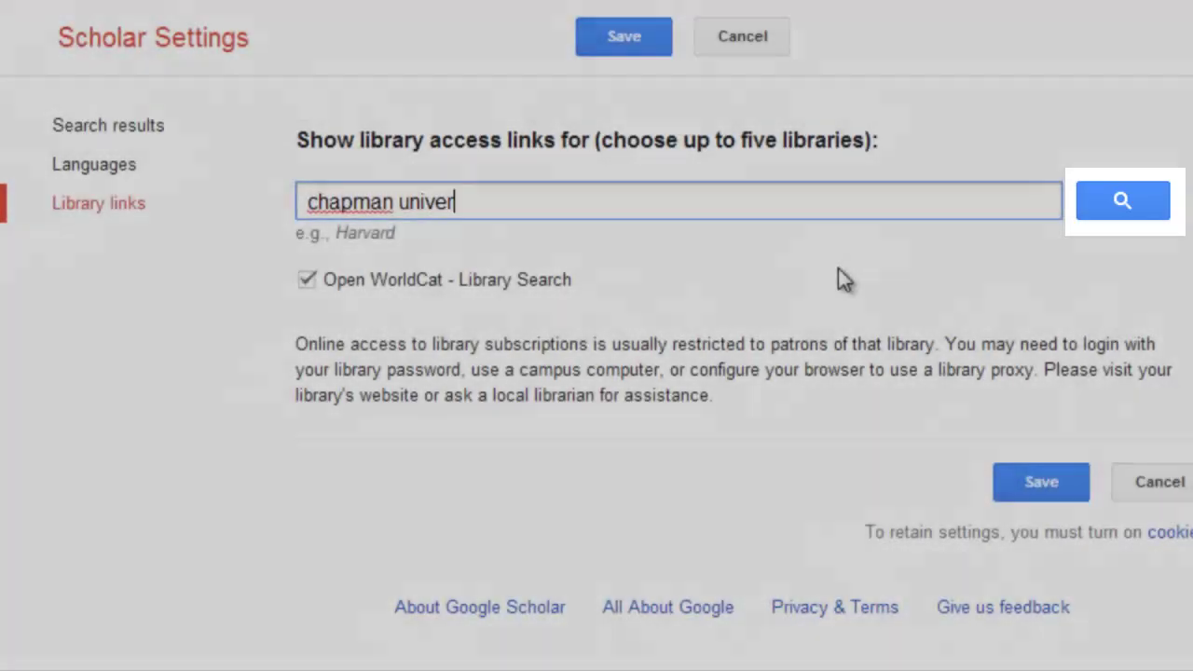
text(sity)
click(1119, 209)
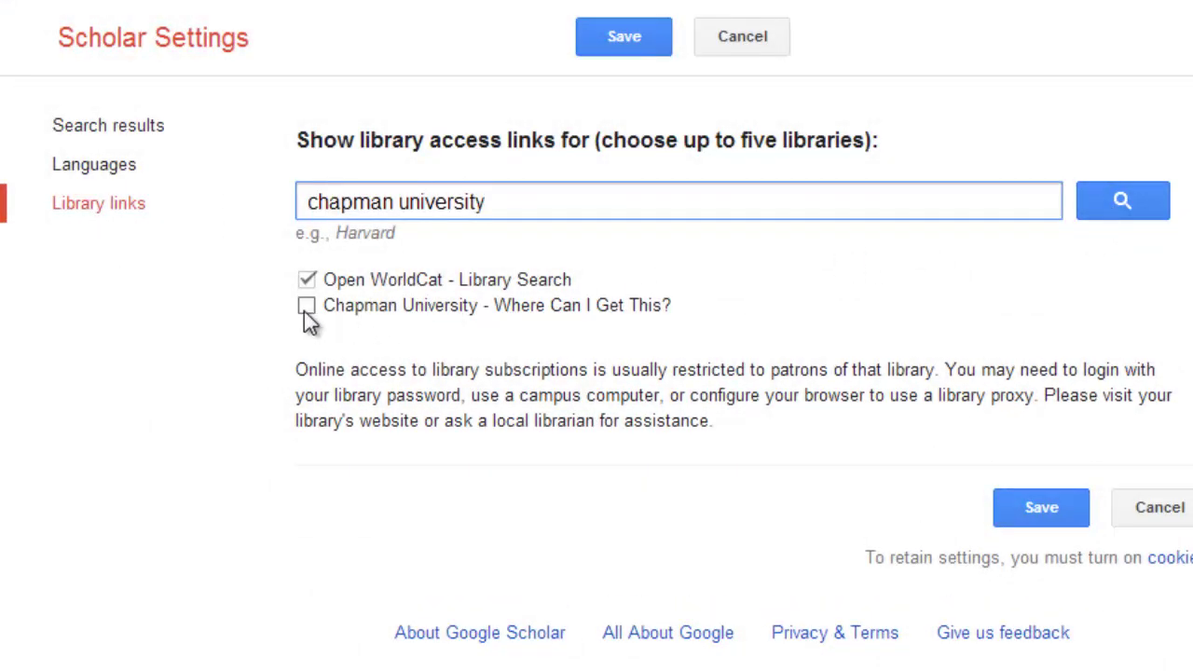
click(306, 310)
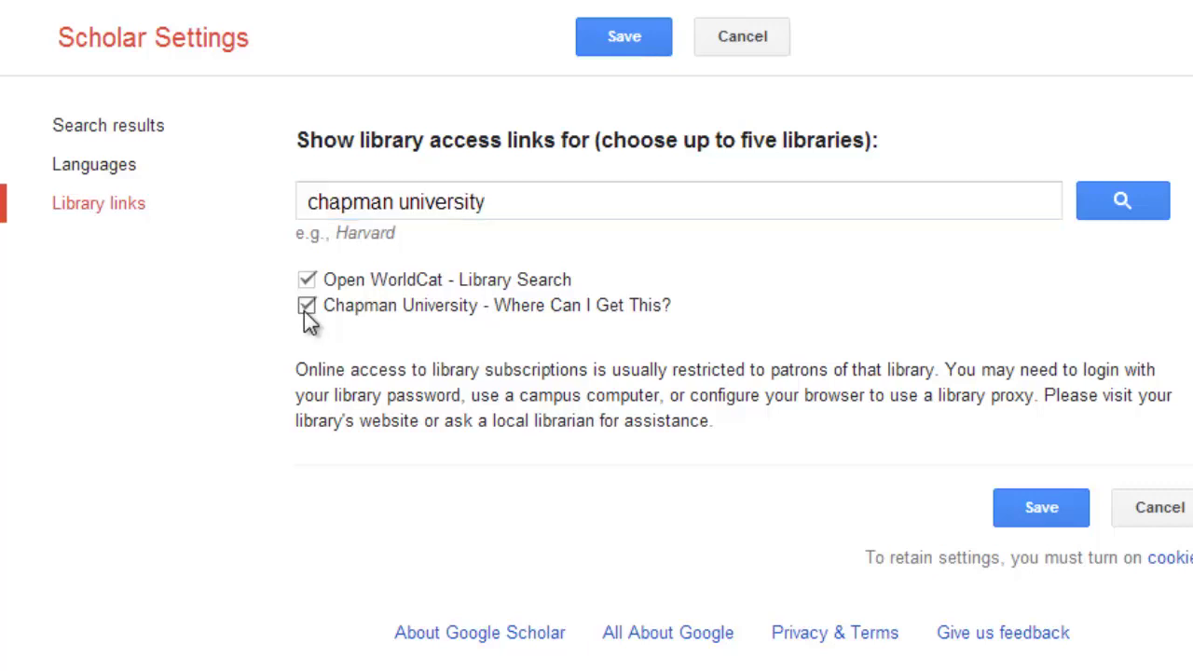
click(1048, 505)
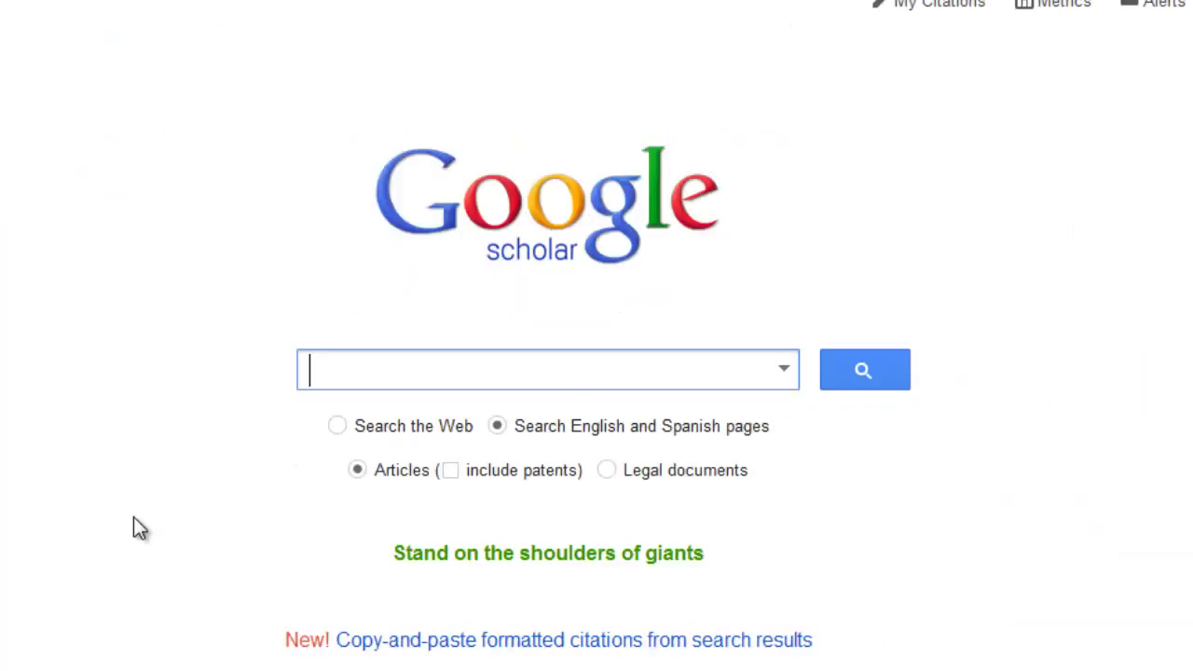
text(sleep and memory)
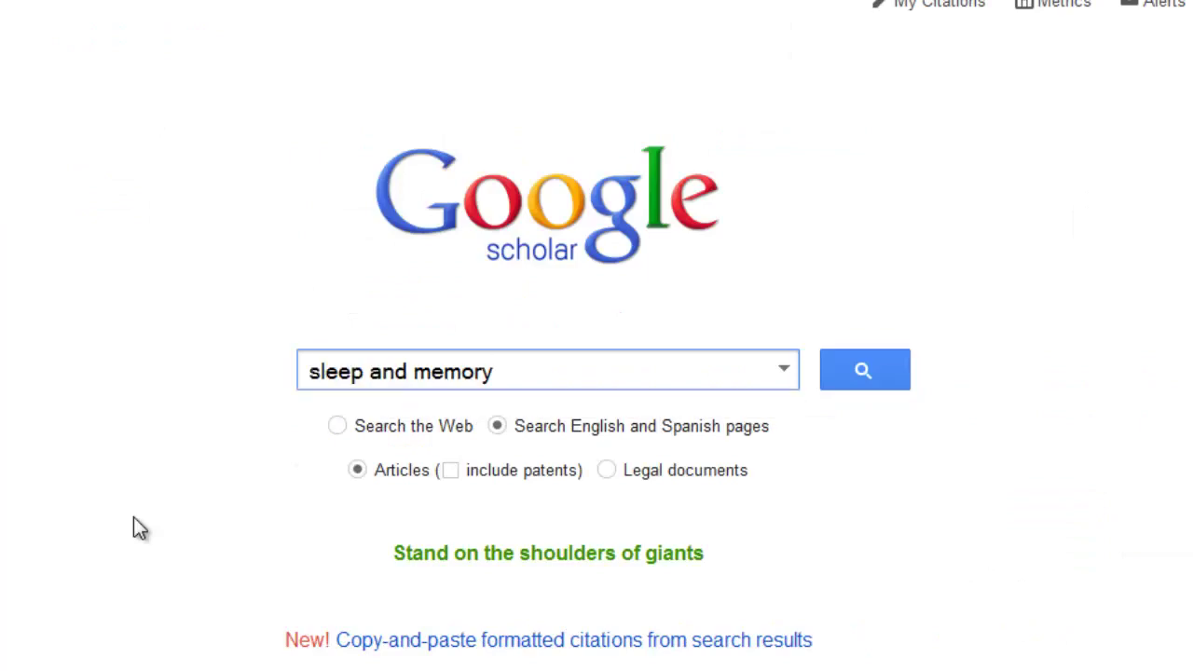
key(Return)
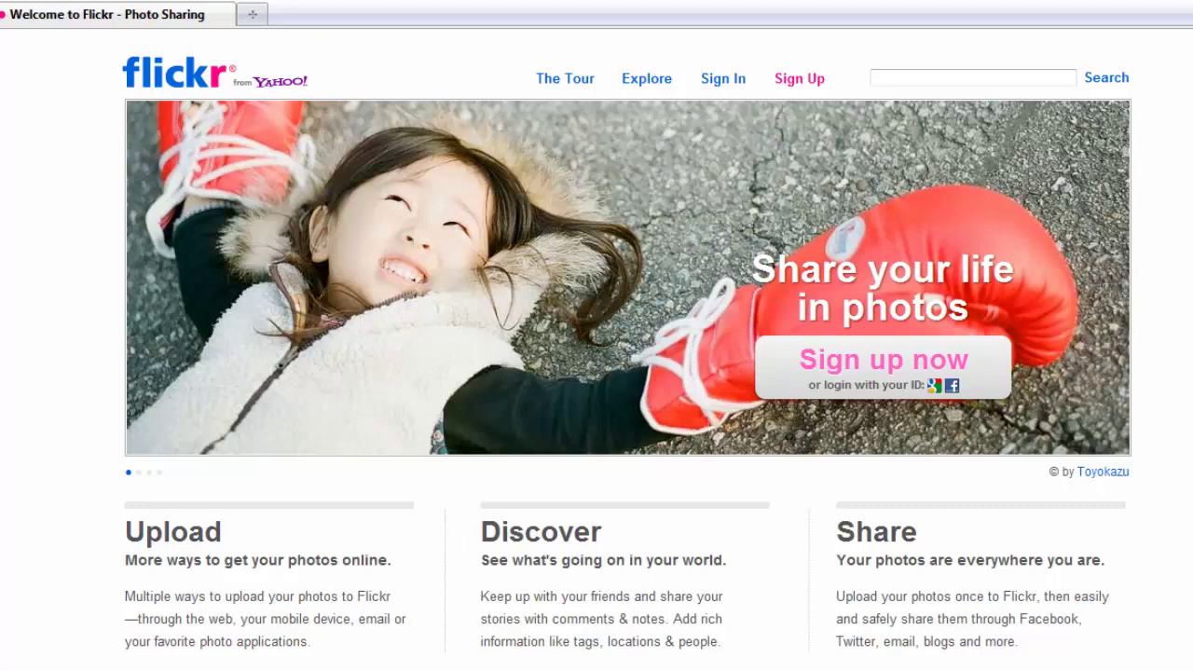
Step: Search Flickr photos for 'cats'
click(960, 79)
text(c)
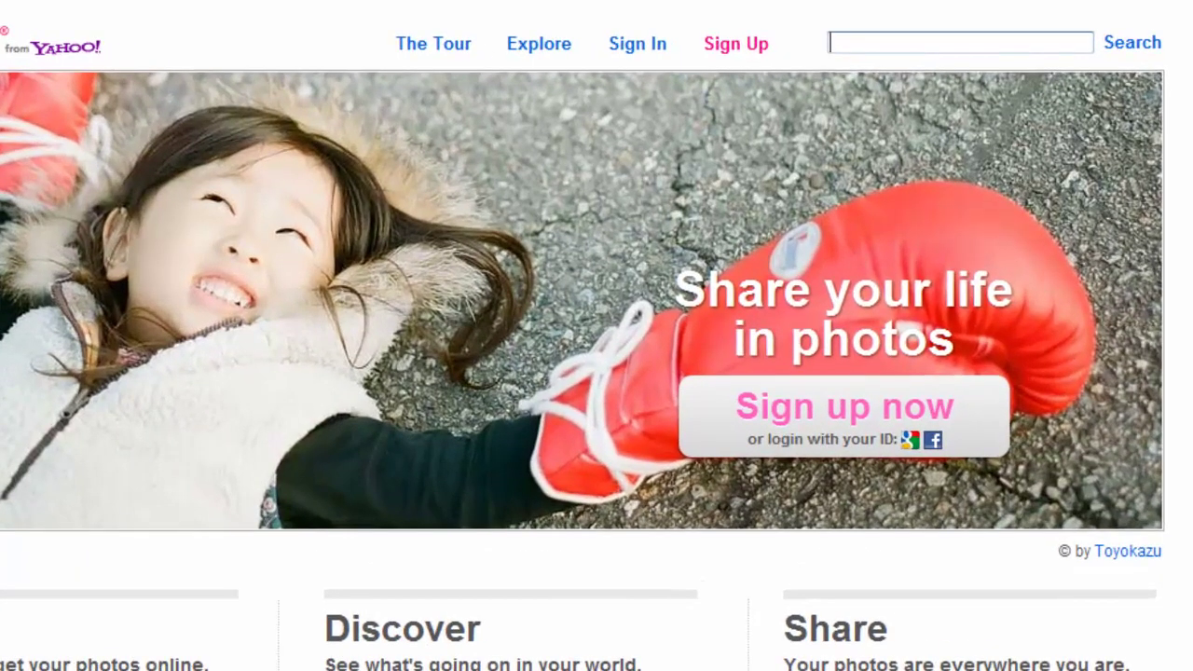
text(ats)
click(1146, 43)
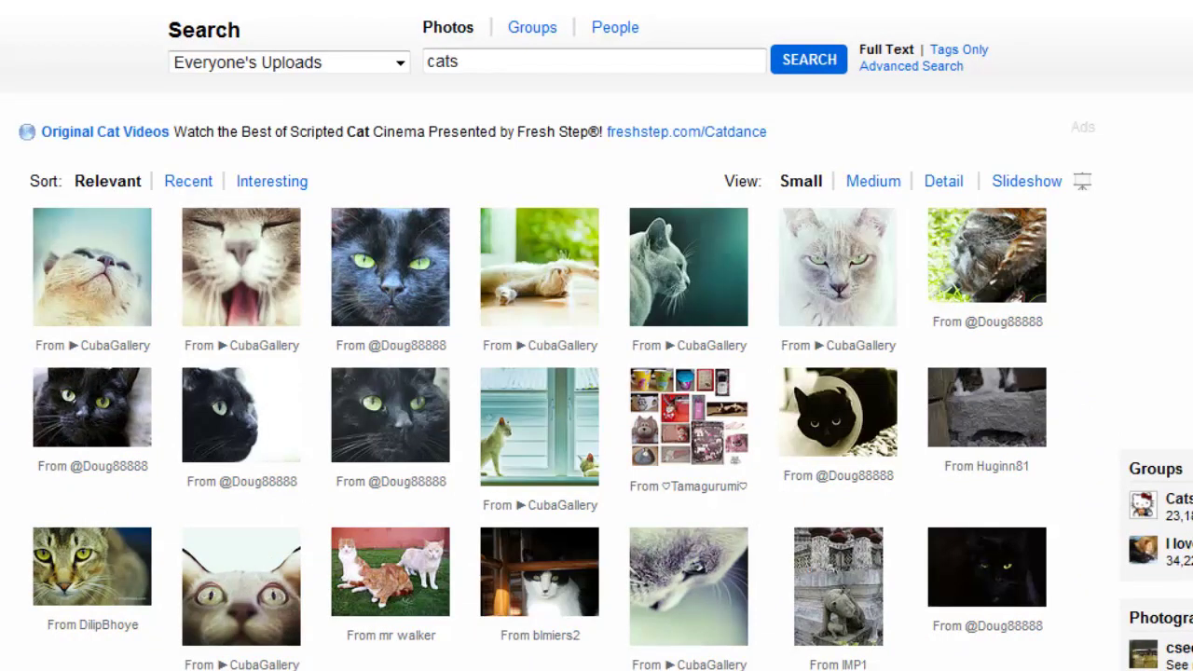
Step: Restrict the cats search to The Commons and open 'Photograph of Socks the Cat'
click(393, 65)
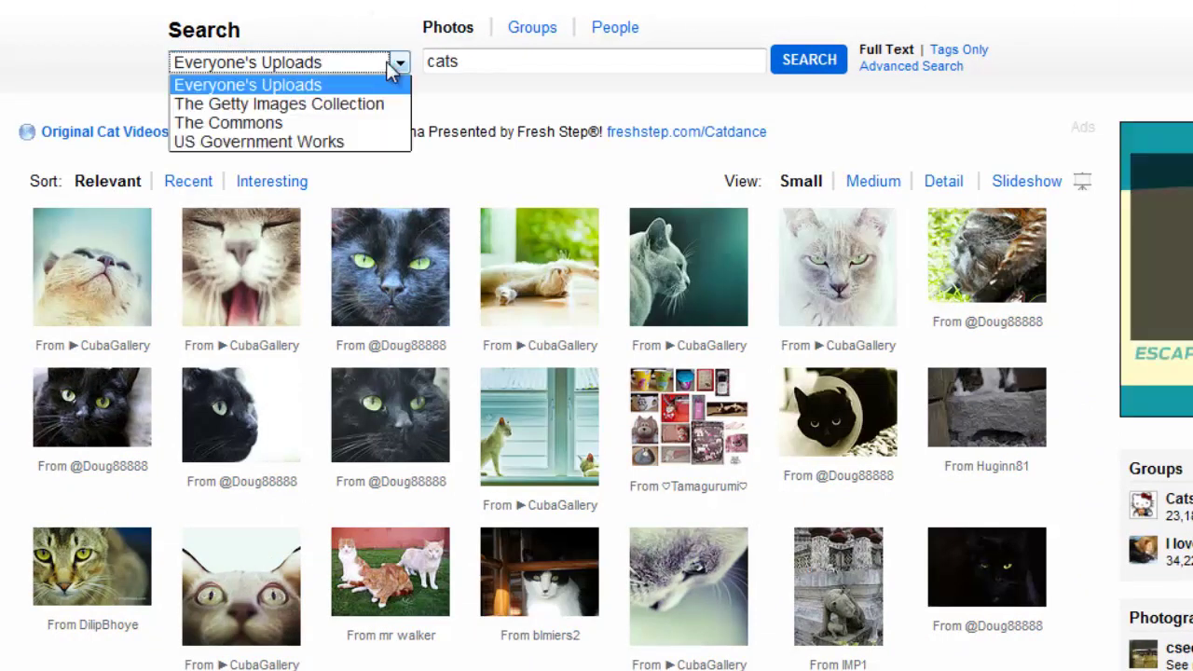
click(359, 130)
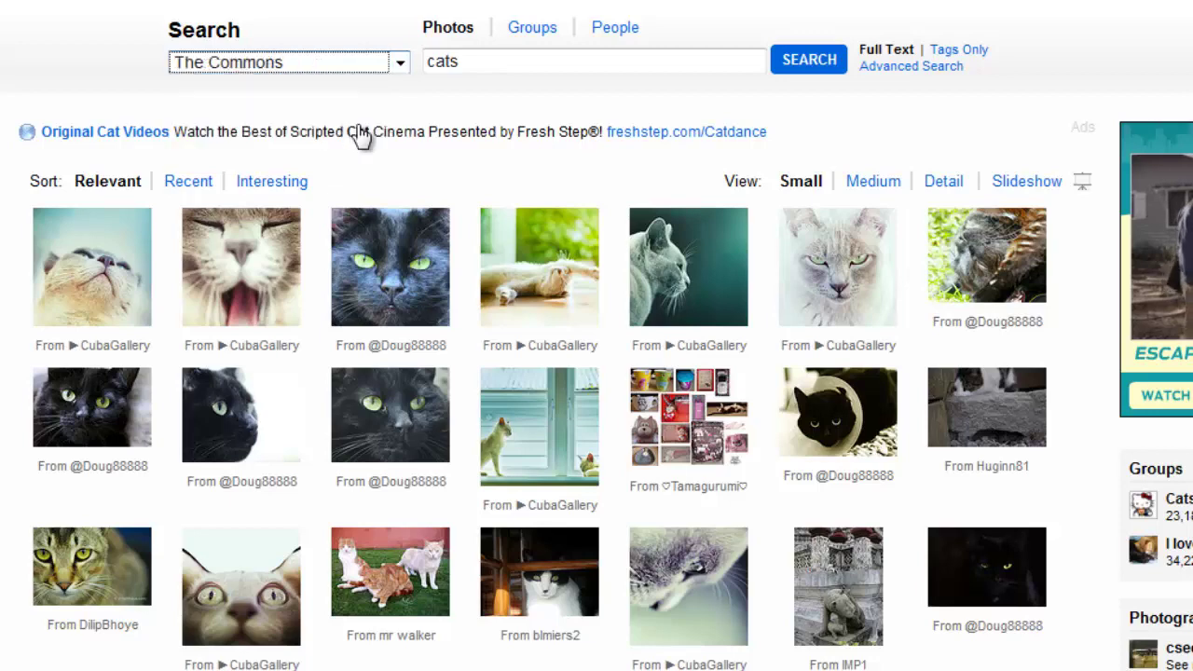
click(824, 75)
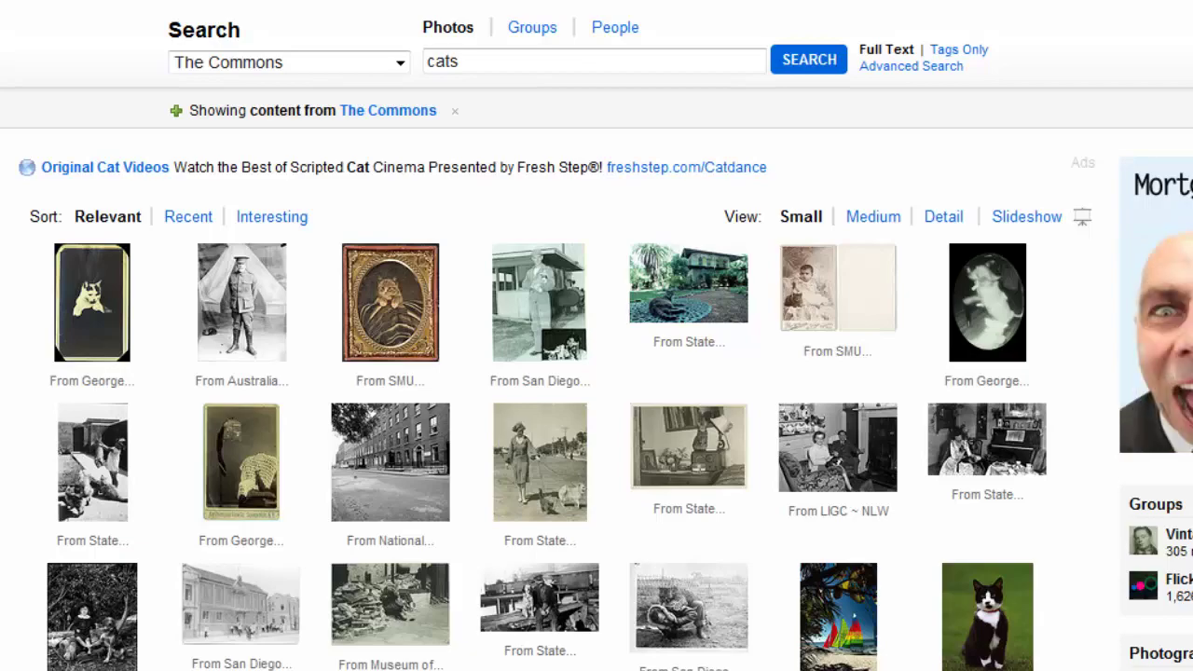
scroll(560, 373, down, 3)
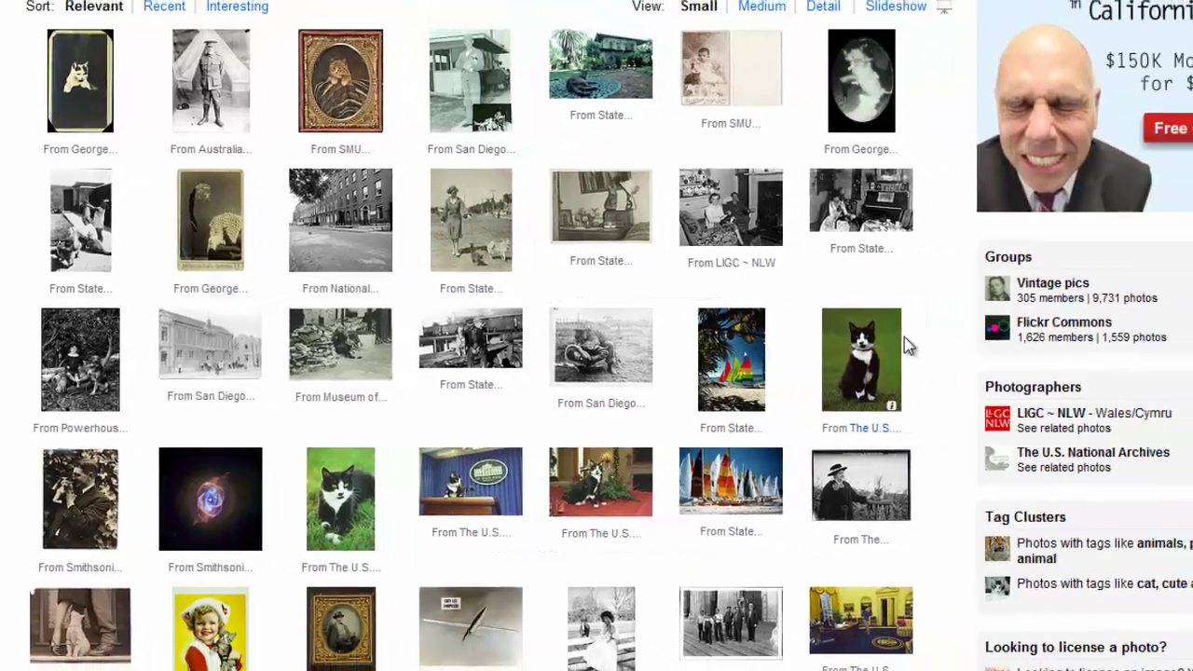
click(988, 337)
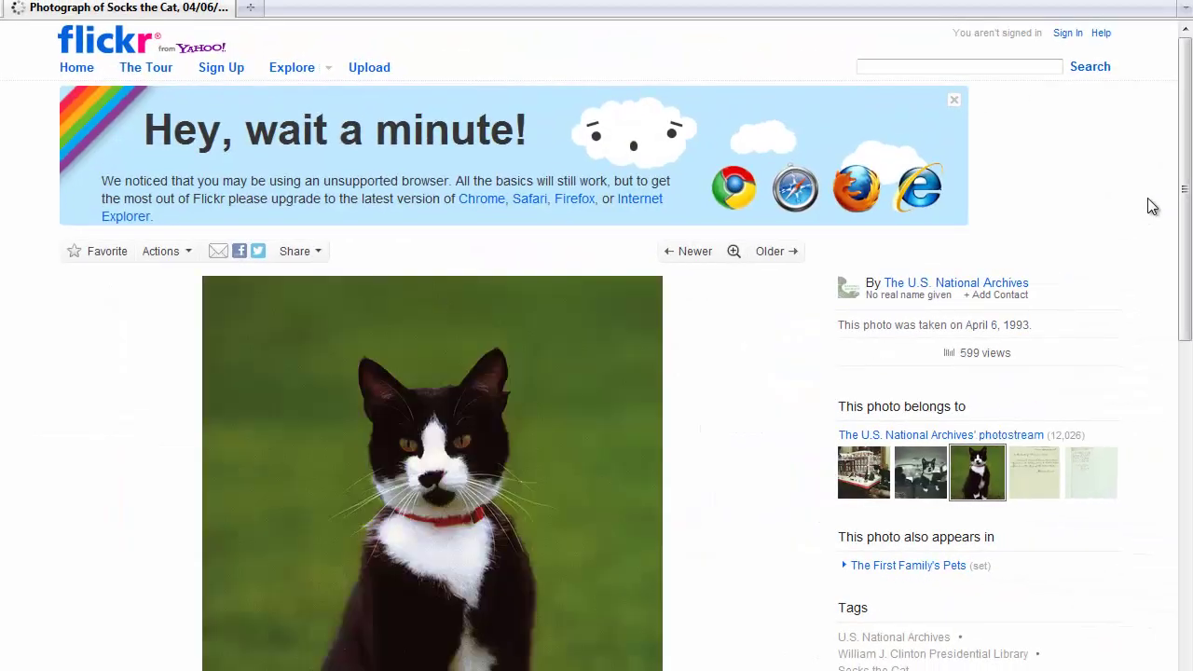
Step: Scroll to the Socks photo's License section and highlight its 'No known copyright restrictions' wording
scroll(1152, 206, down, 2)
scroll(1152, 206, down, 2)
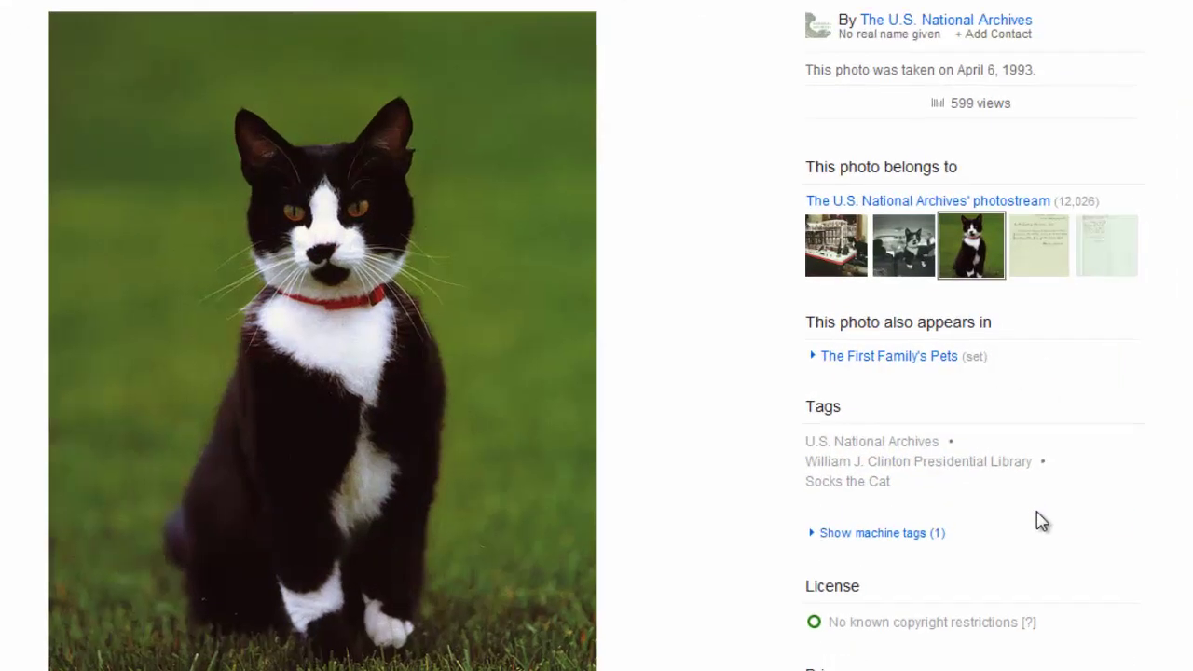
triple_click(953, 577)
drag(828, 333, 757, 333)
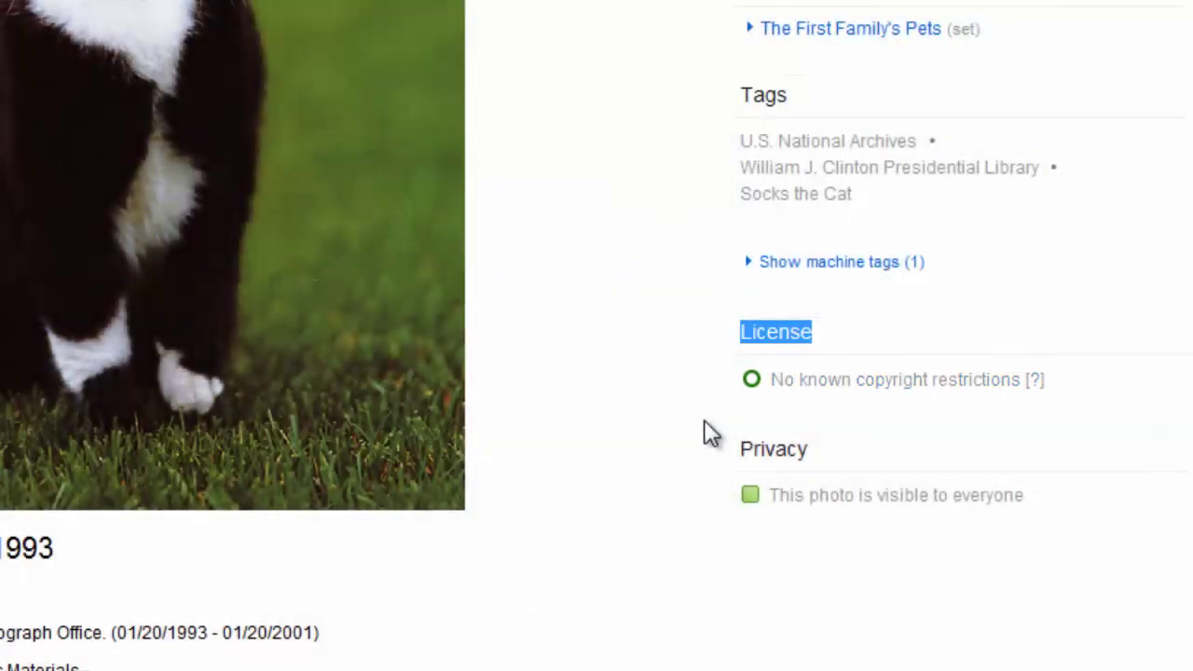
click(890, 417)
drag(1040, 389, 885, 391)
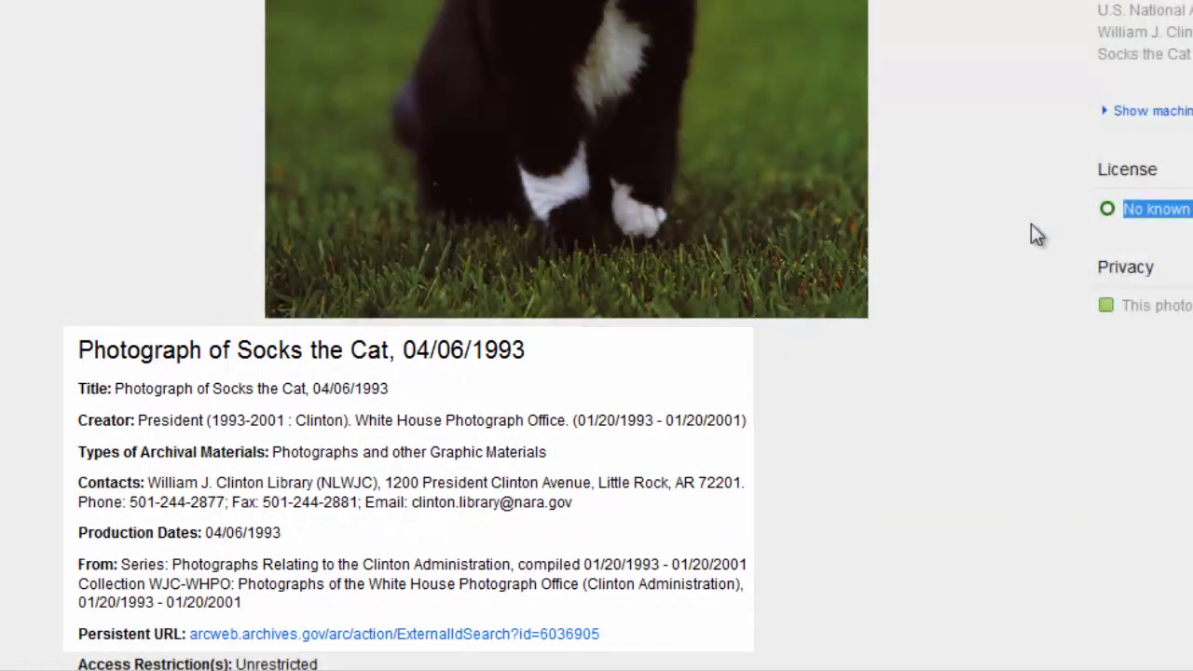
click(1032, 226)
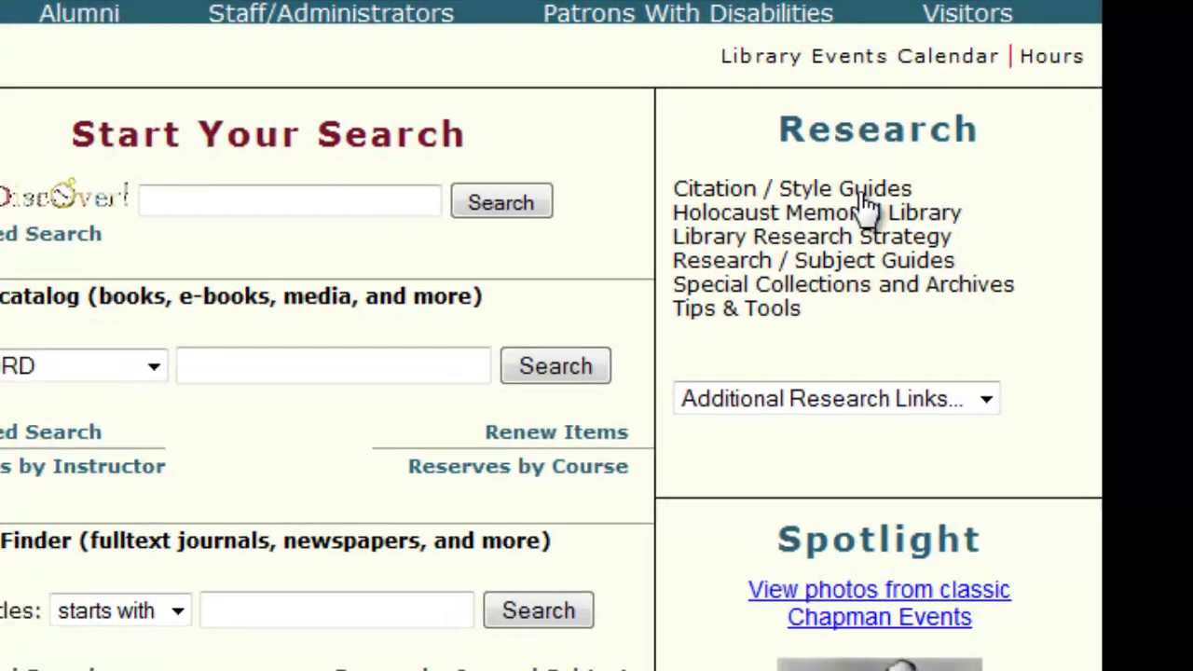
Step: Open the Leatherby Libraries 'Citation / Style Guides' page under Research
click(862, 191)
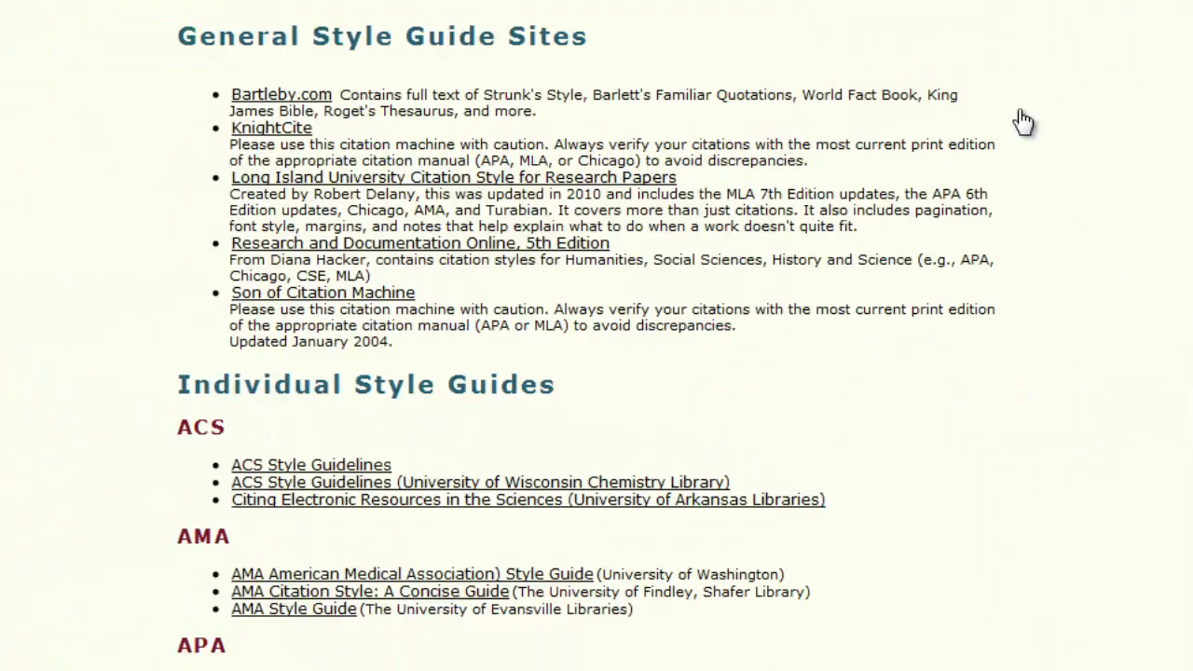